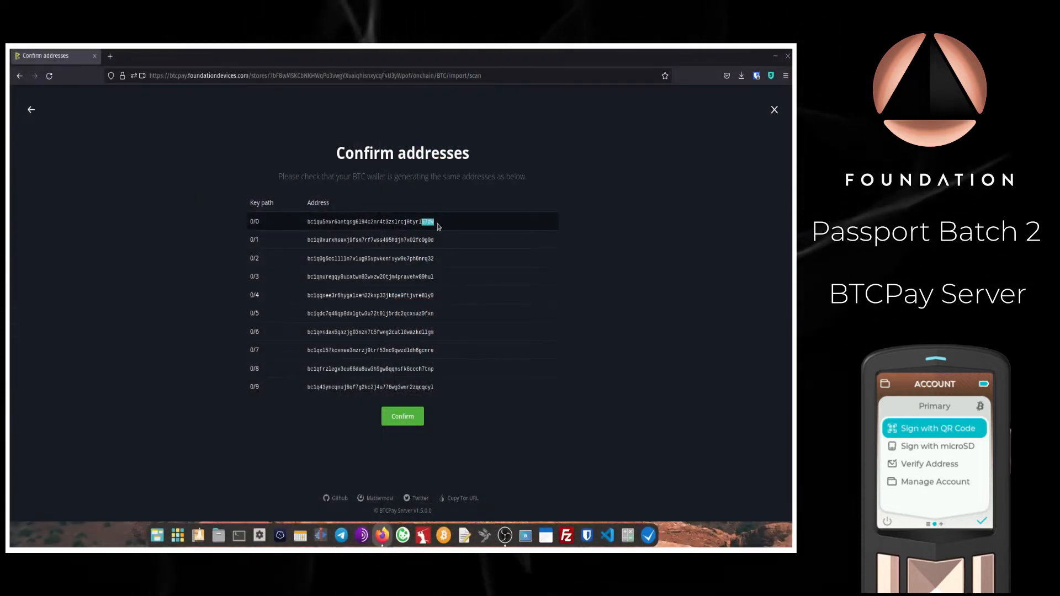
# Step: Confirm the addresses match the Passport, saving the watch-only BTC wallet to Test Store
pyautogui.click(437, 226)
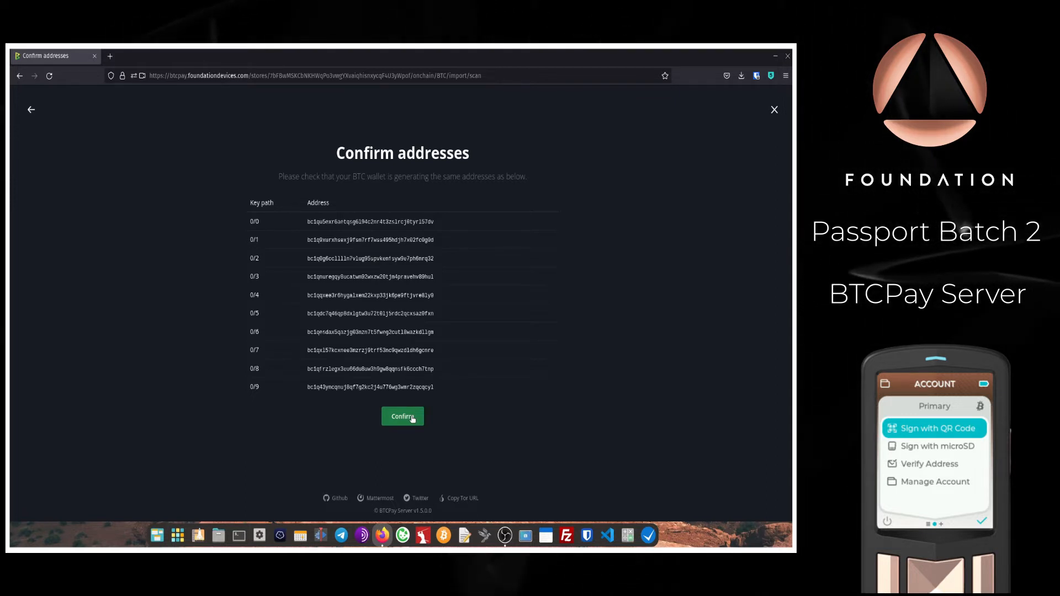
pyautogui.click(412, 419)
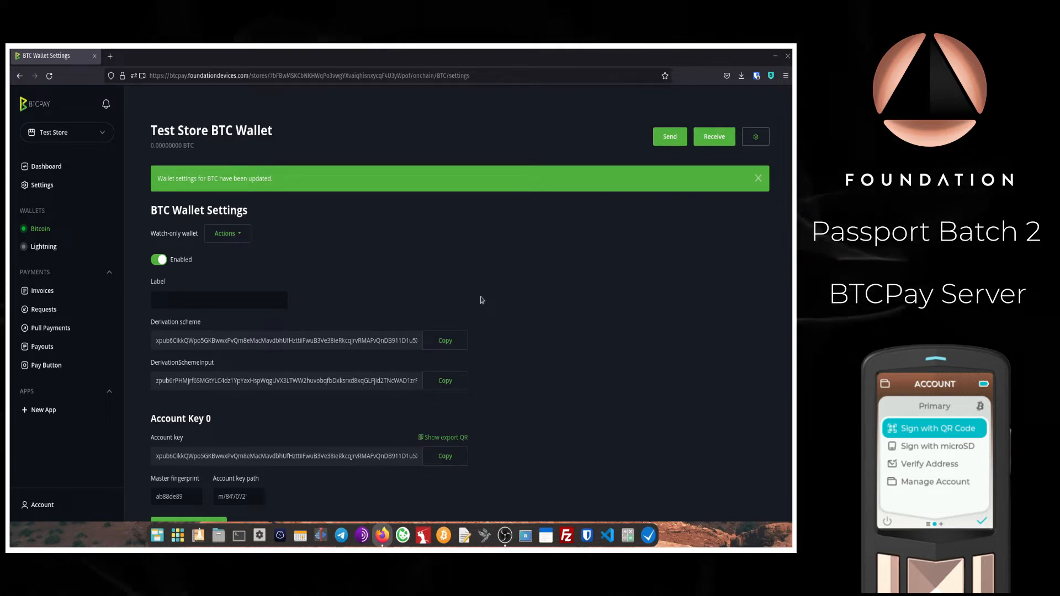
# Step: Check the wallet's Actions list without choosing anything, then show a BTC receiving address
pyautogui.click(240, 236)
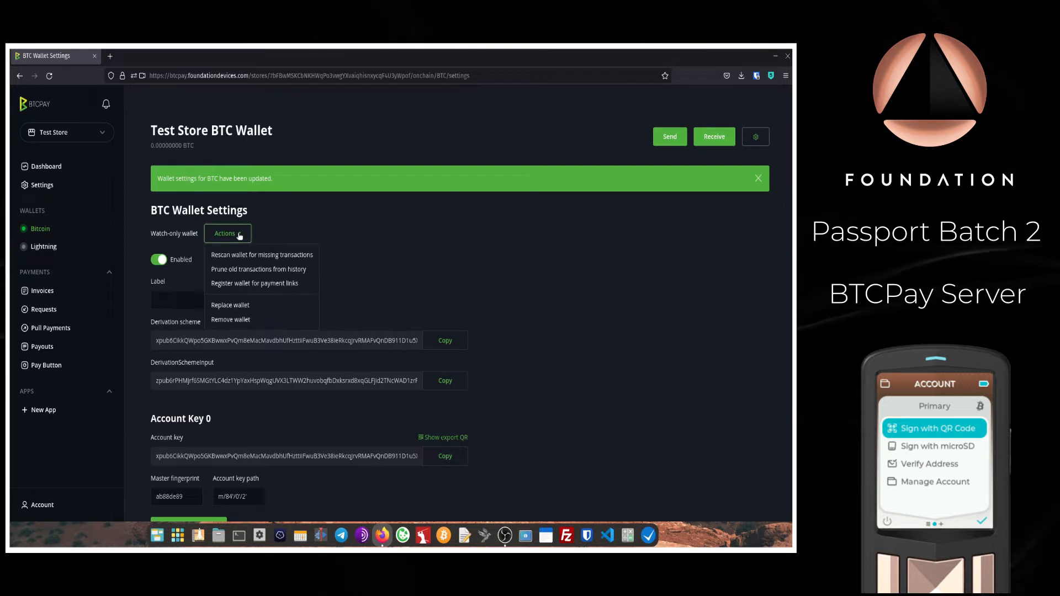
pyautogui.click(343, 257)
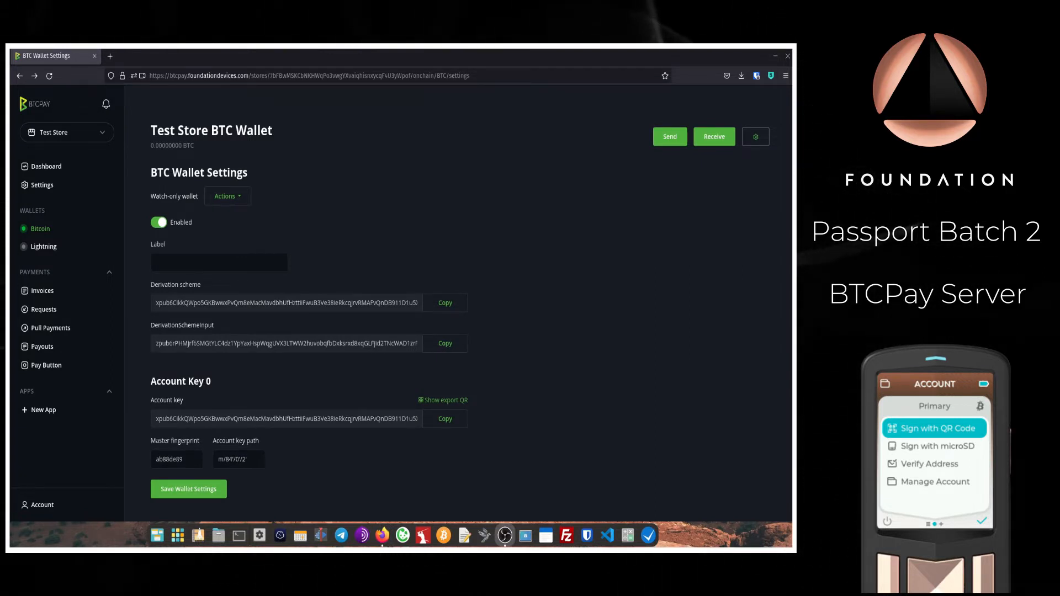
pyautogui.click(710, 144)
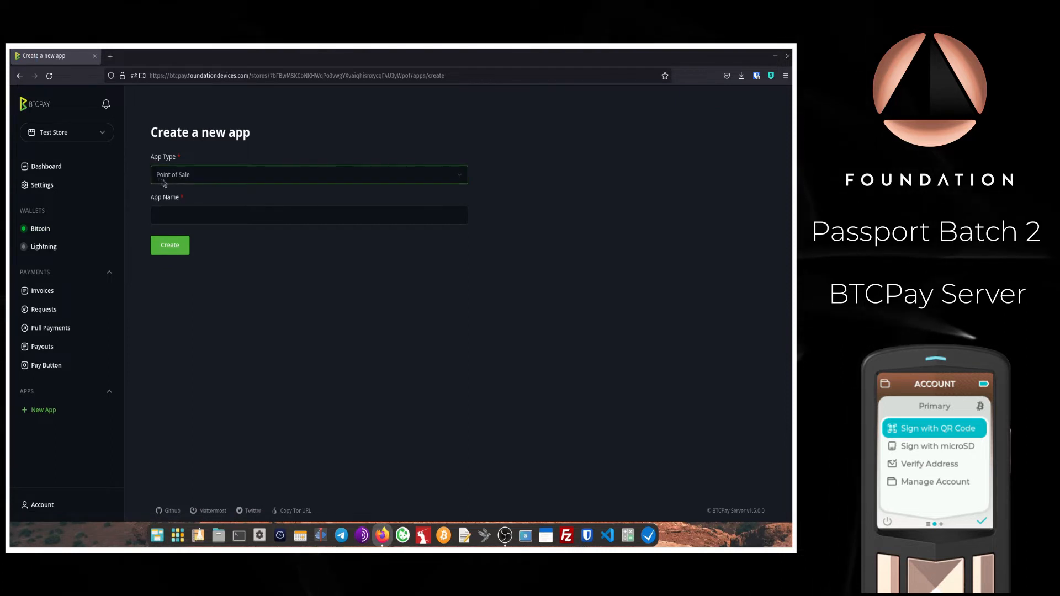
# Step: Name the new Point of Sale app 'Test PoS' and create it
pyautogui.click(192, 210)
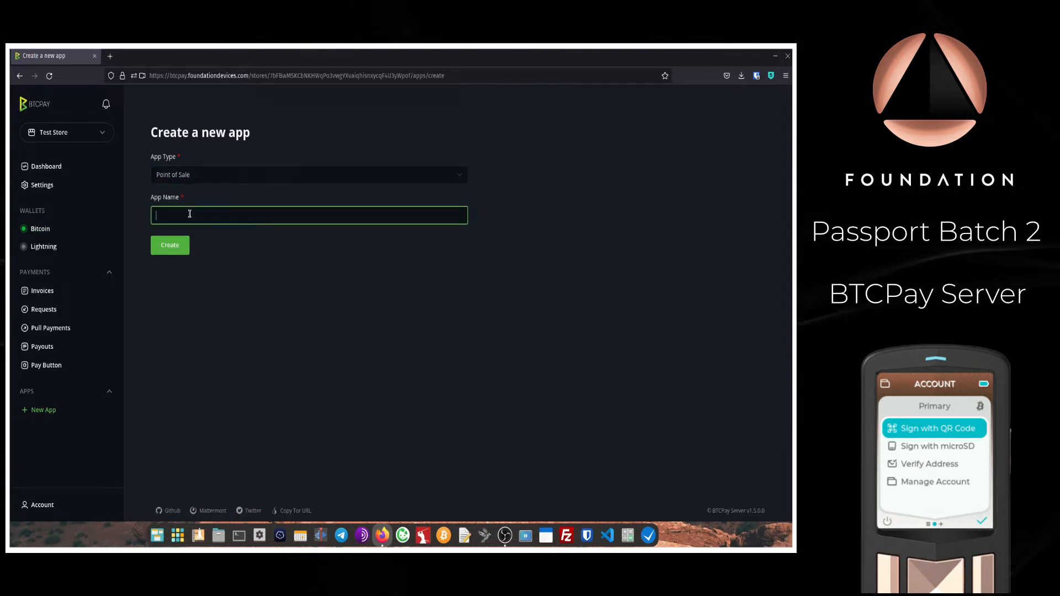
pyautogui.write('Test')
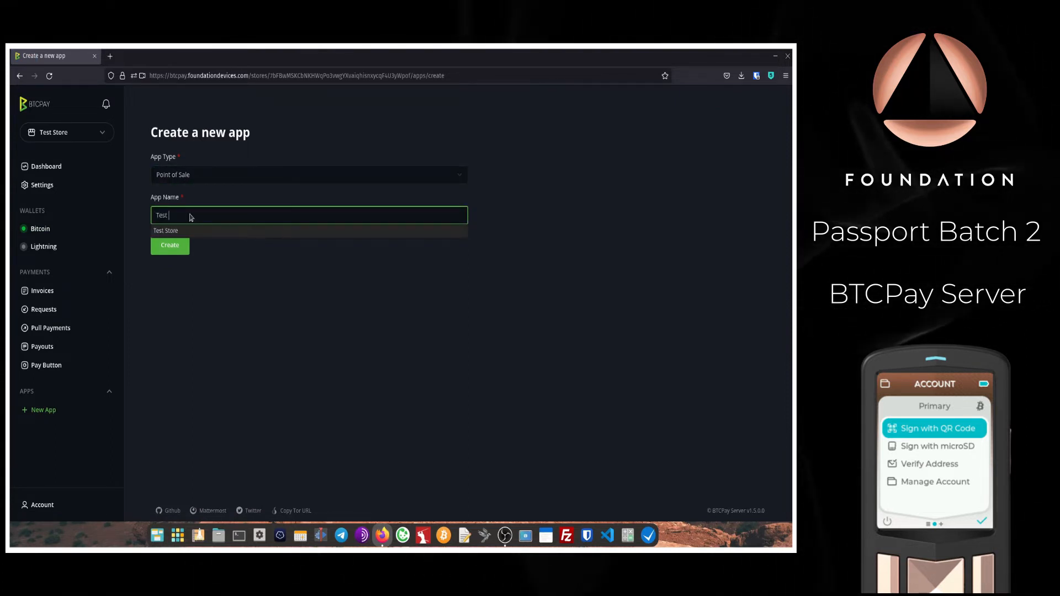
pyautogui.write(' PoS')
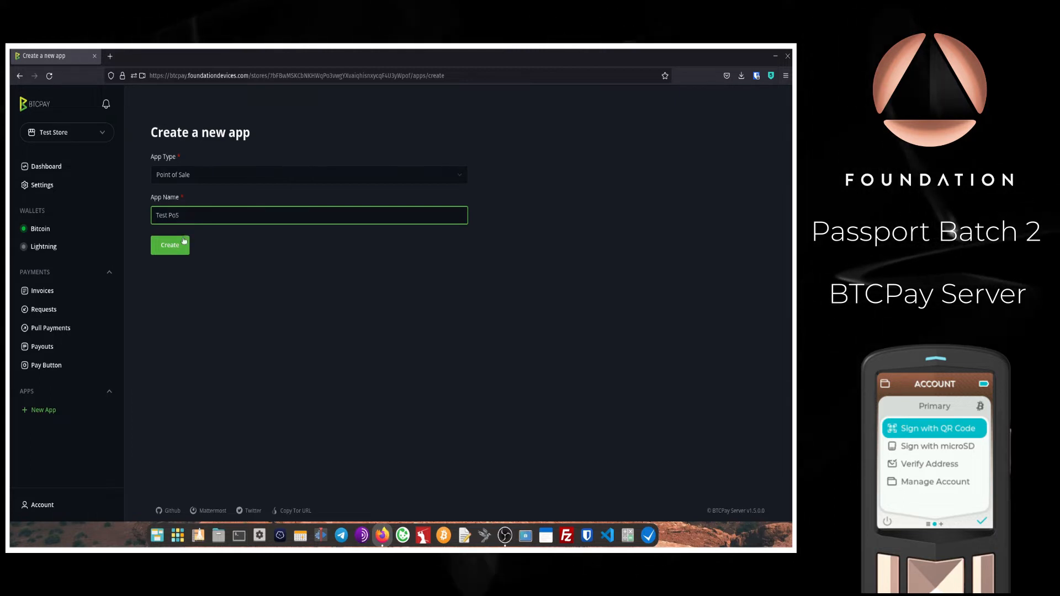
pyautogui.click(178, 252)
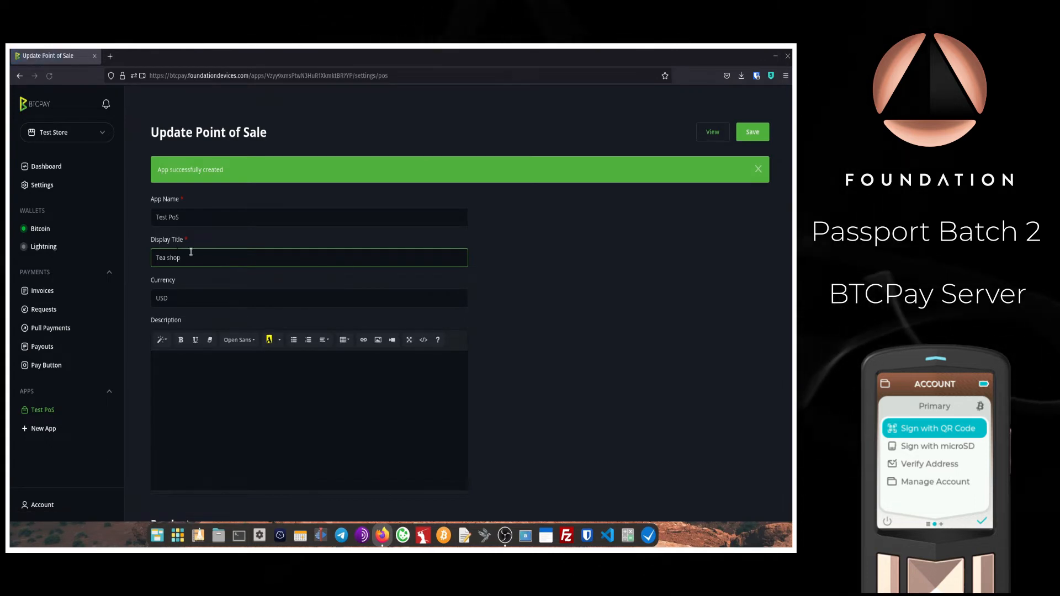
# Step: Change the point of sale display title to 'Test Store'
pyautogui.scroll(-10, 502, 278)
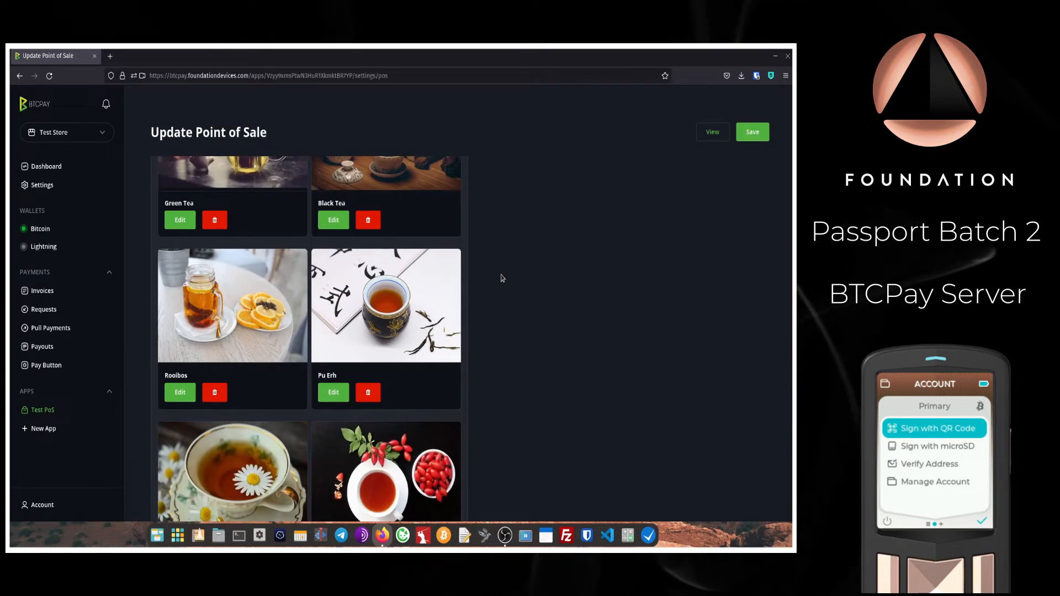
pyautogui.scroll(-3, 502, 279)
pyautogui.scroll(-2, 503, 279)
pyautogui.scroll(2, 502, 278)
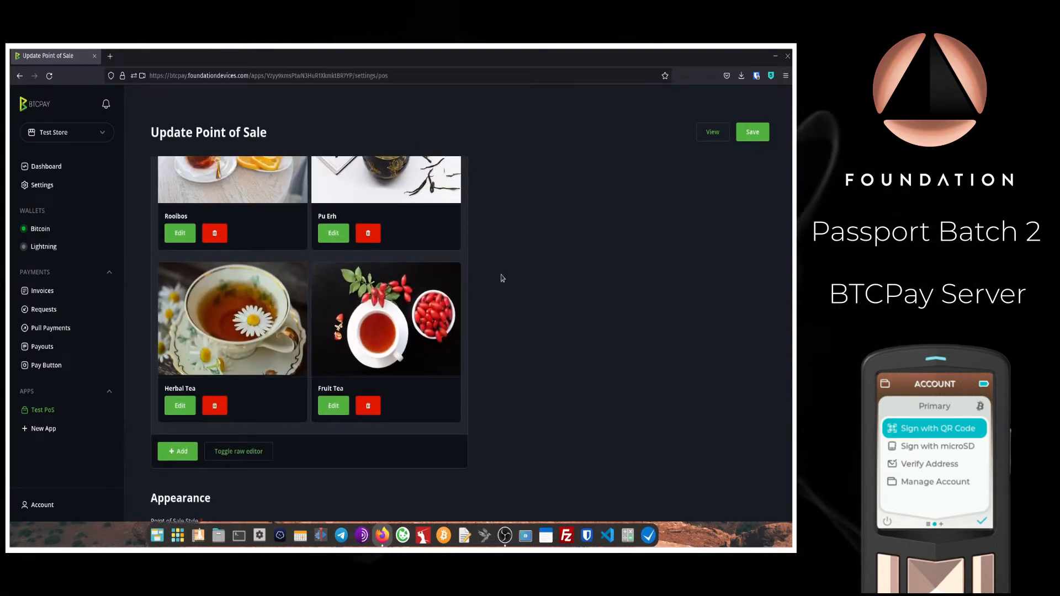
pyautogui.scroll(5, 503, 278)
pyautogui.scroll(6, 502, 278)
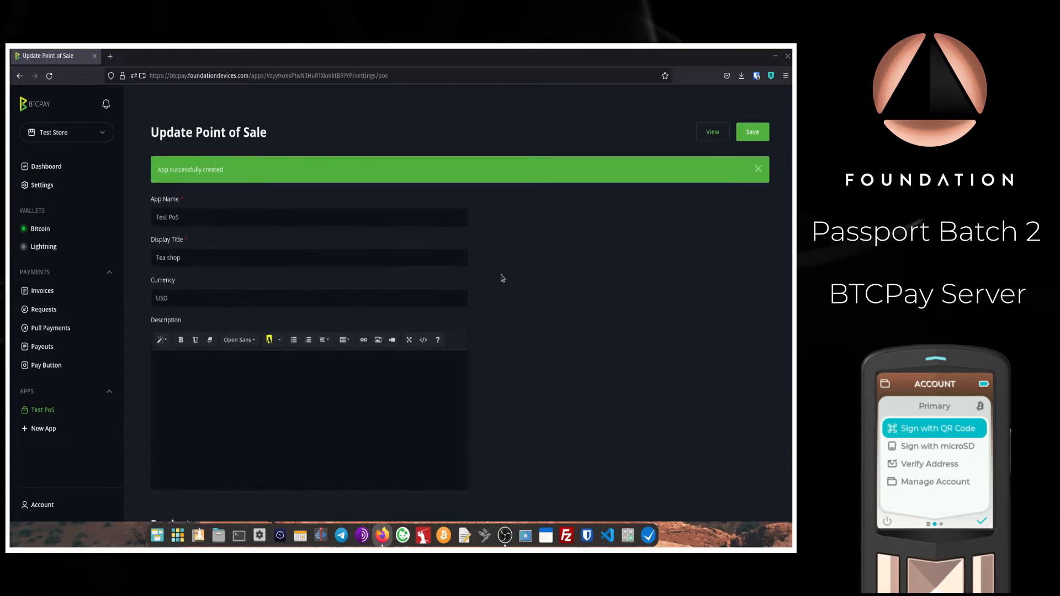
pyautogui.click(183, 259)
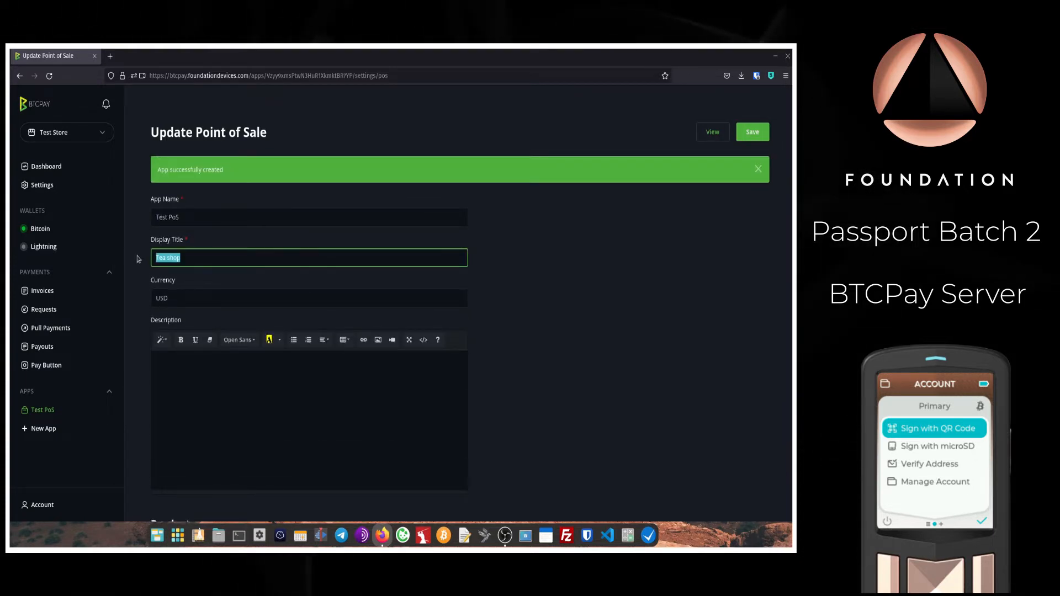
pyautogui.write('Test Store')
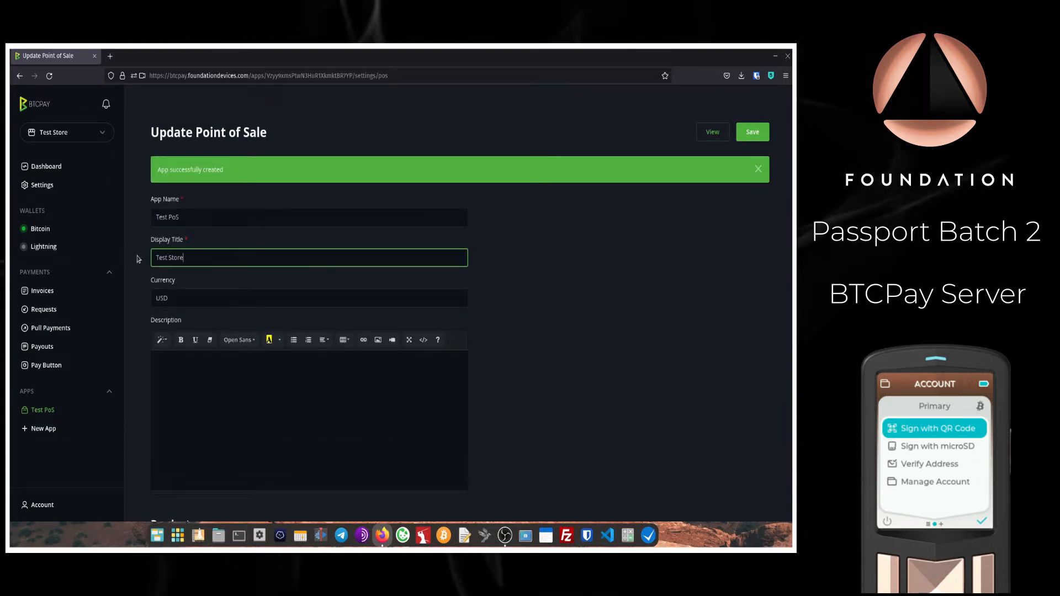
# Step: Write 'This is a test store' as the app description and scroll to the products
pyautogui.scroll(-2, 268, 287)
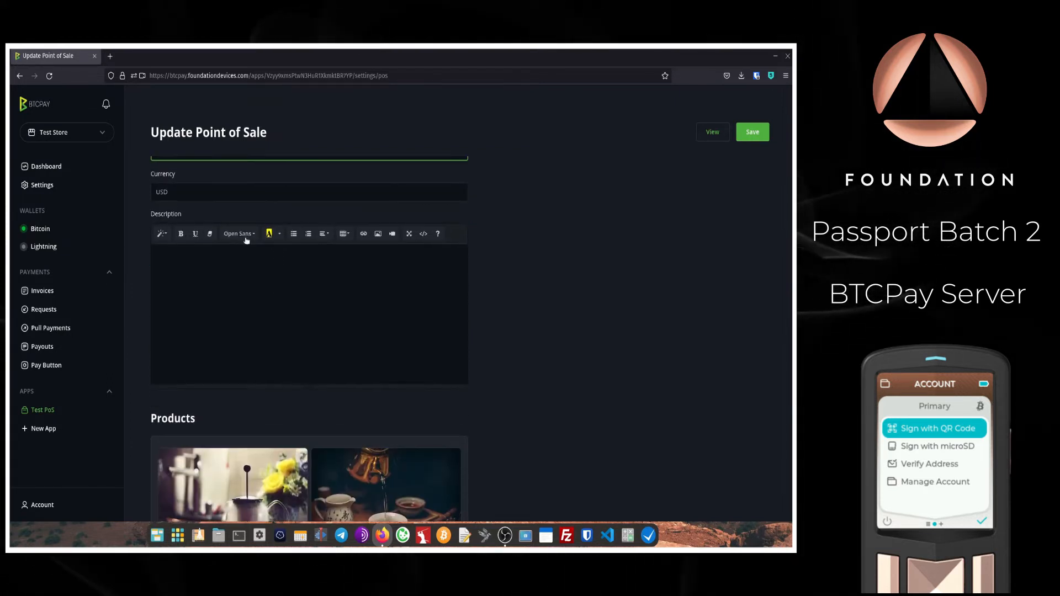
pyautogui.click(201, 198)
pyautogui.click(195, 233)
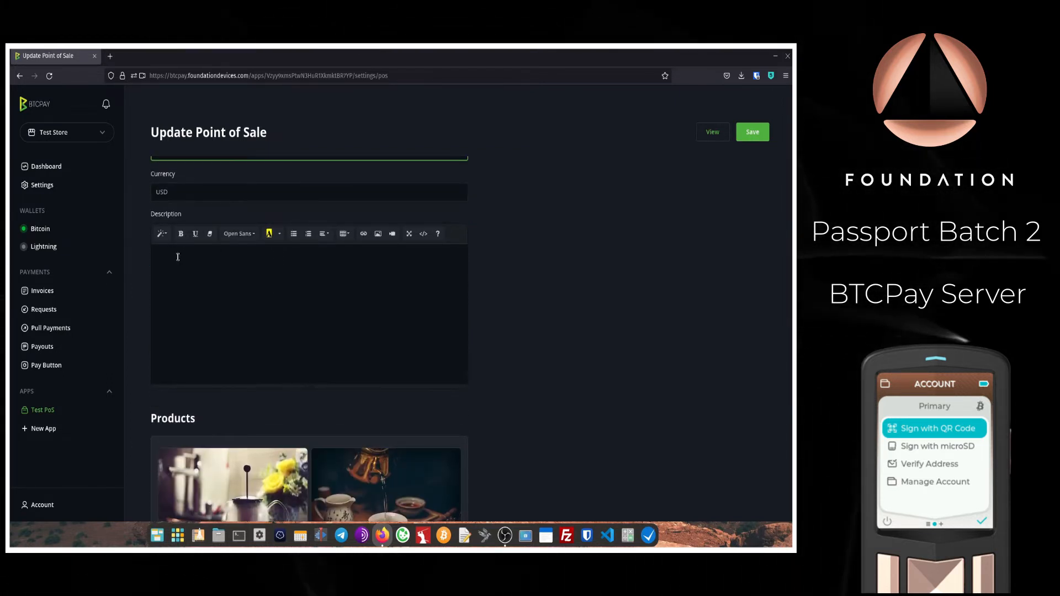
pyautogui.click(178, 256)
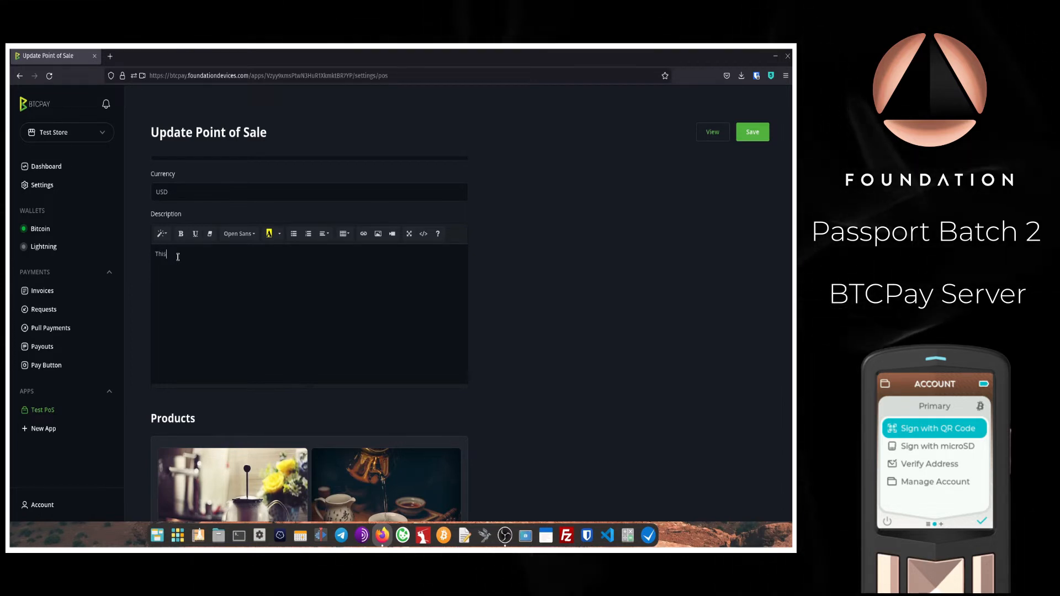
pyautogui.write('This is a')
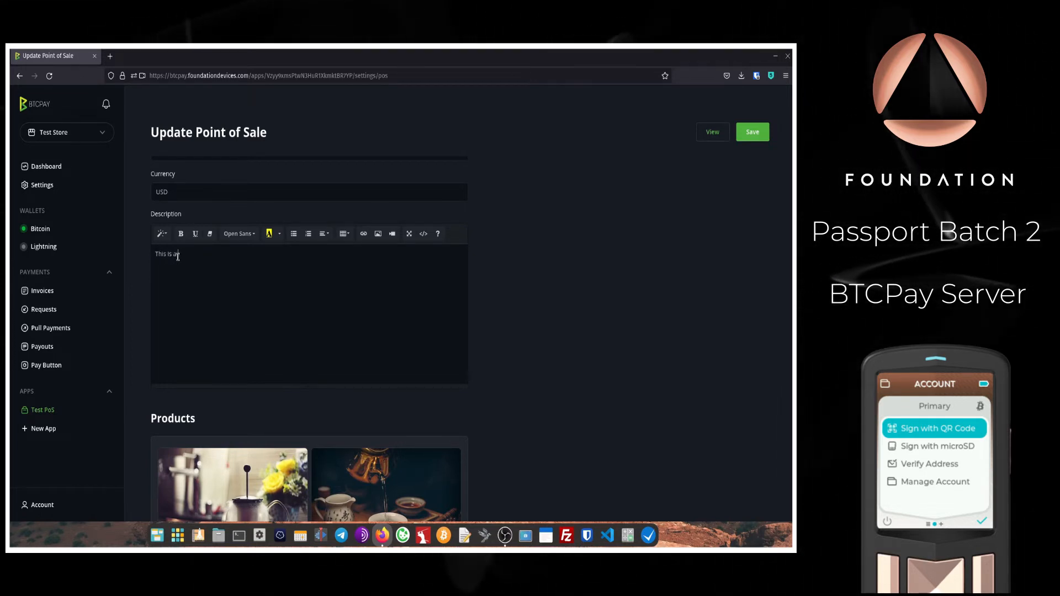
pyautogui.write('test store')
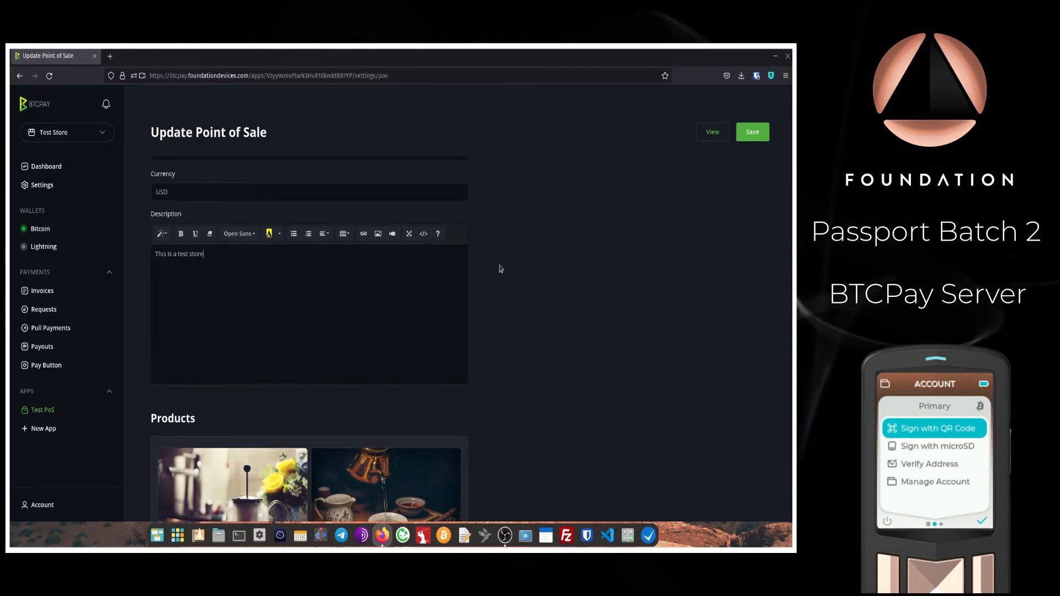
pyautogui.scroll(-3, 501, 270)
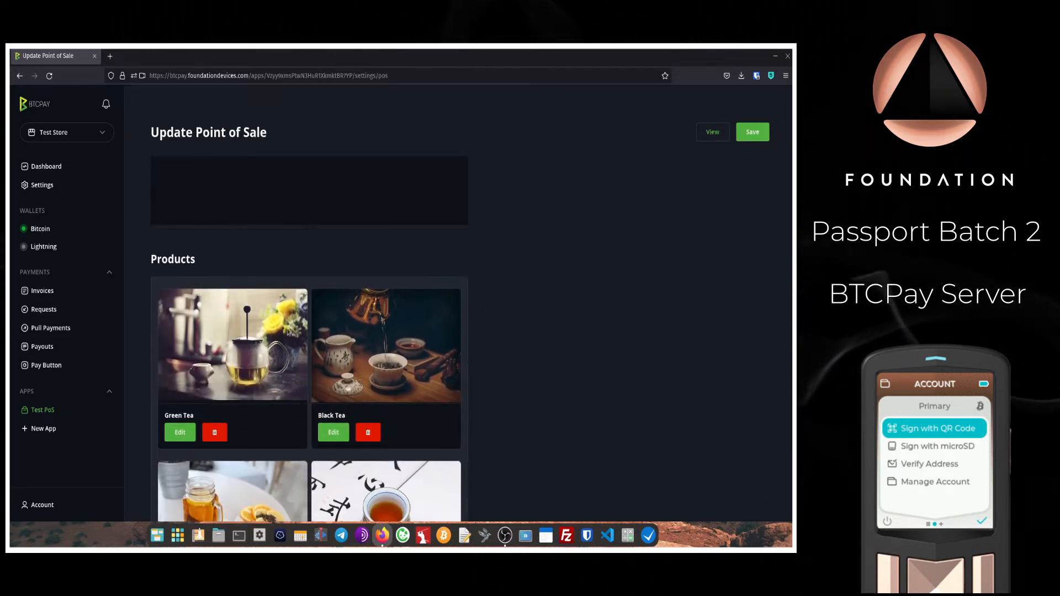
pyautogui.scroll(-2, 317, 375)
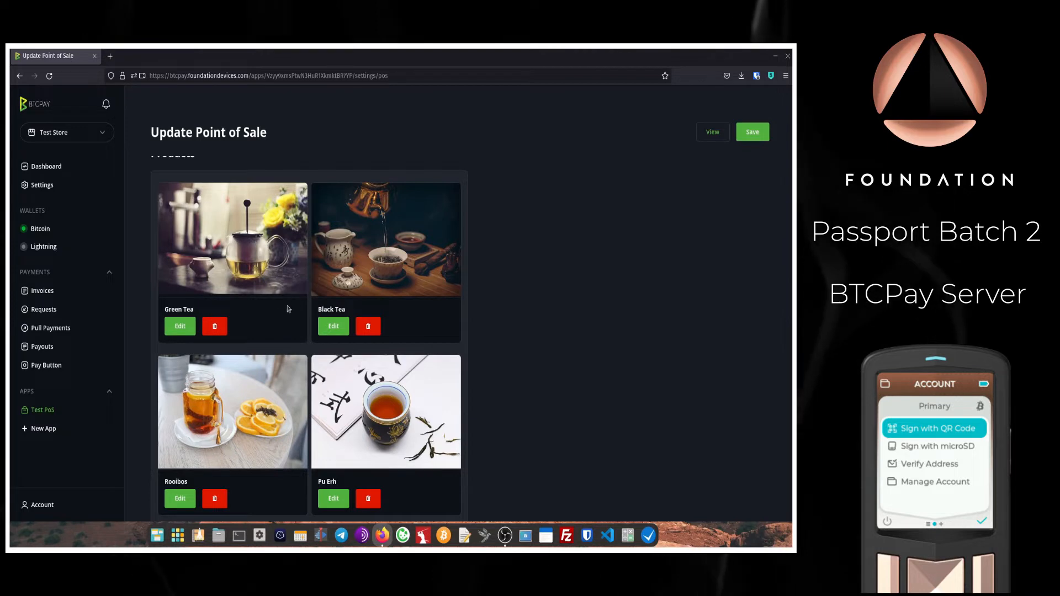
# Step: Delete the Green Tea, Black Tea, Rooibos, Pu Erh and Herbal Tea products
pyautogui.click(216, 329)
pyautogui.click(216, 328)
pyautogui.click(216, 328)
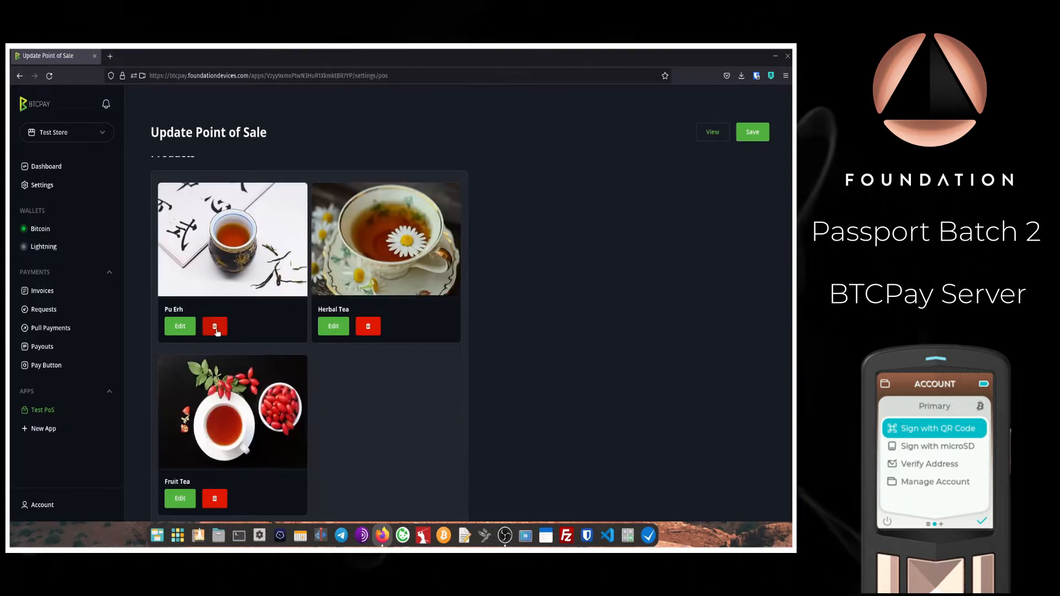
pyautogui.click(215, 328)
pyautogui.click(216, 329)
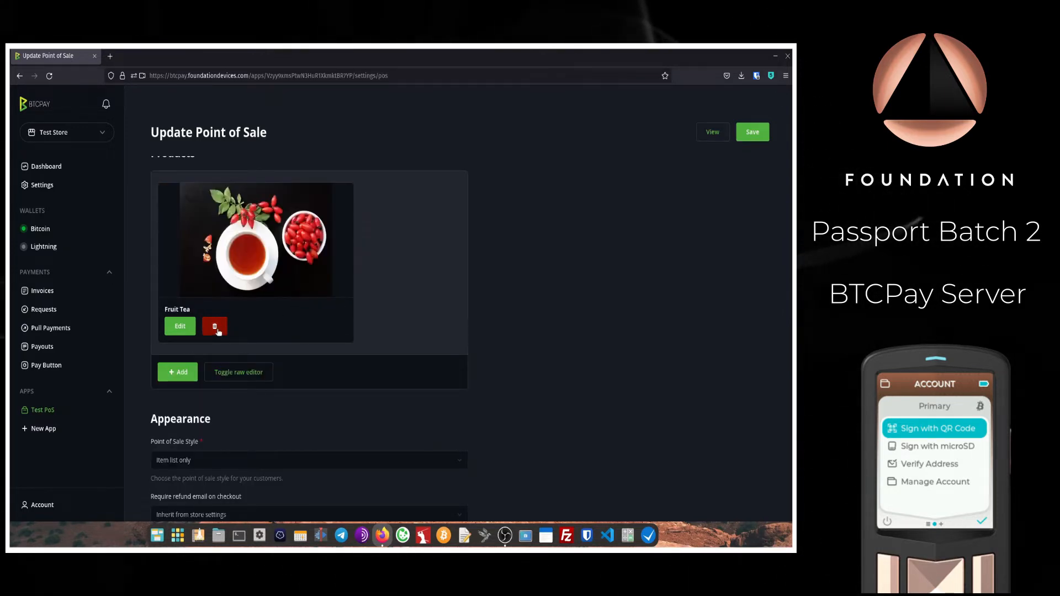
# Step: Rename the Fruit Tea item to 'Test Item' and set its price to 5
pyautogui.click(185, 328)
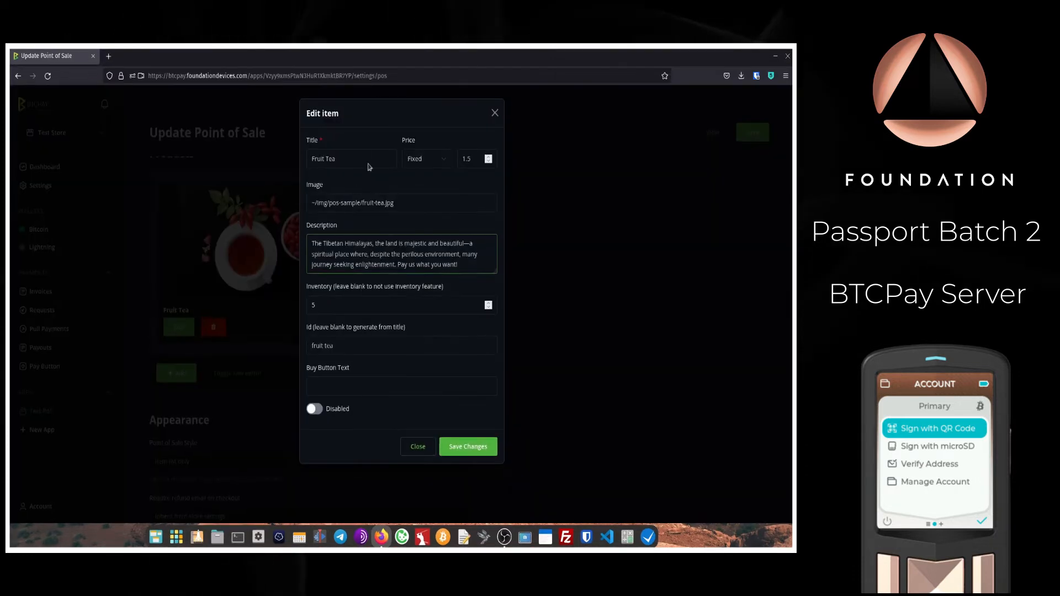
pyautogui.moveTo(350, 159); pyautogui.dragTo(291, 158)
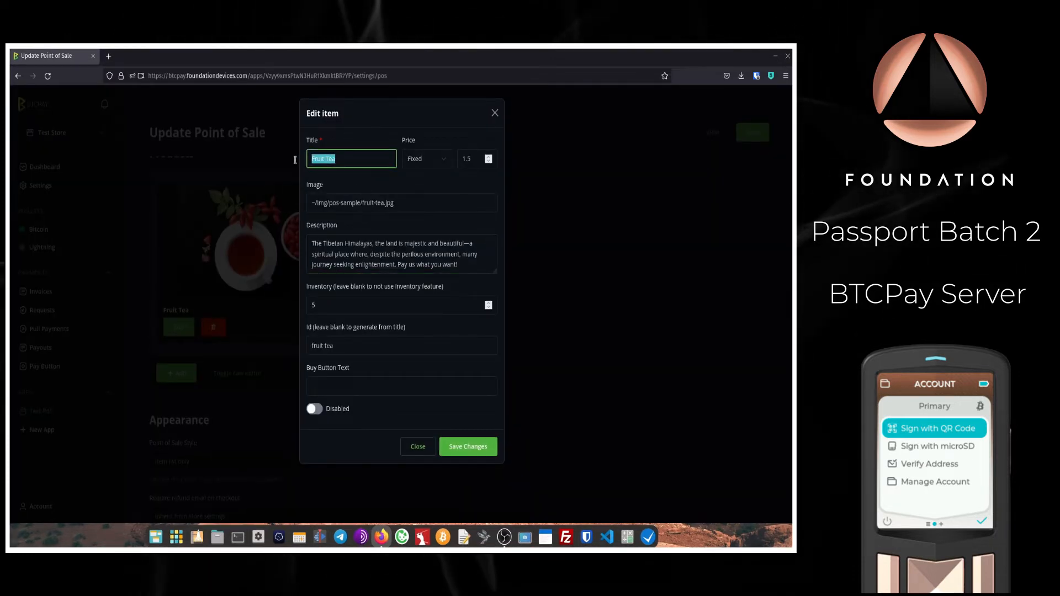
pyautogui.write('Test Item')
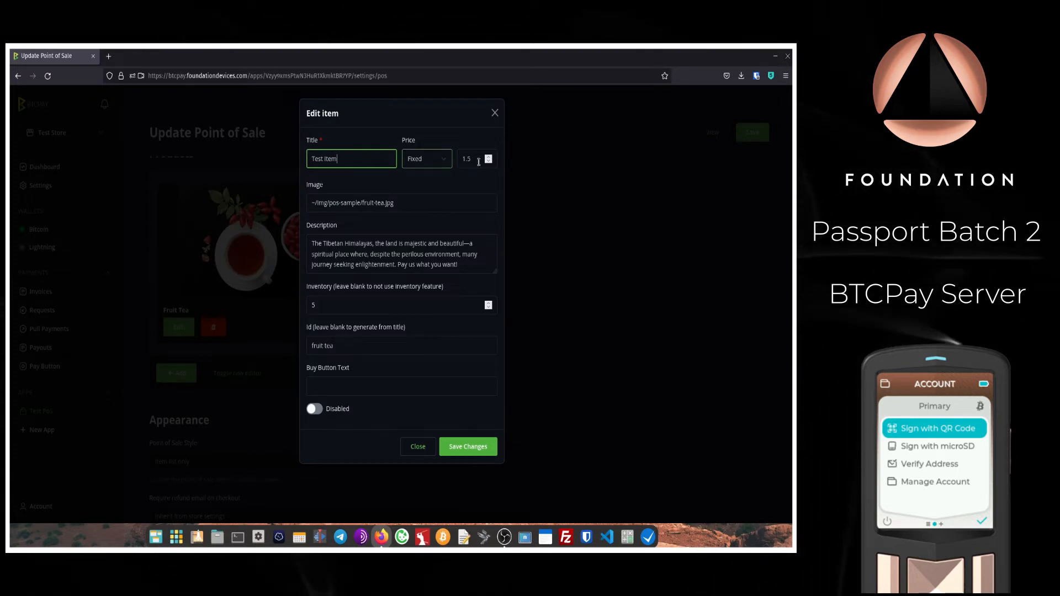
pyautogui.moveTo(478, 162); pyautogui.dragTo(449, 160)
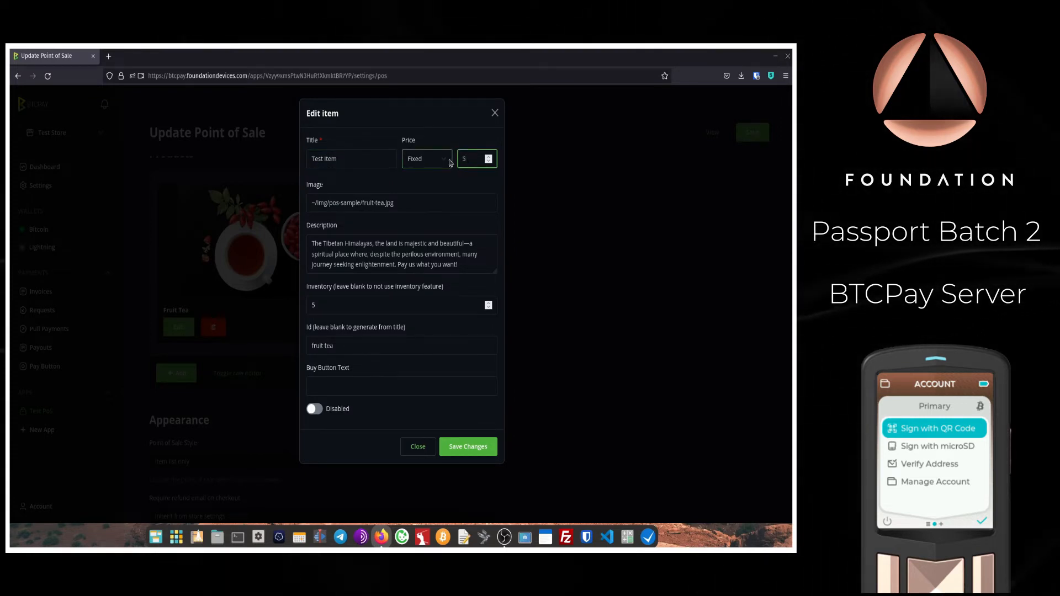
pyautogui.click(445, 181)
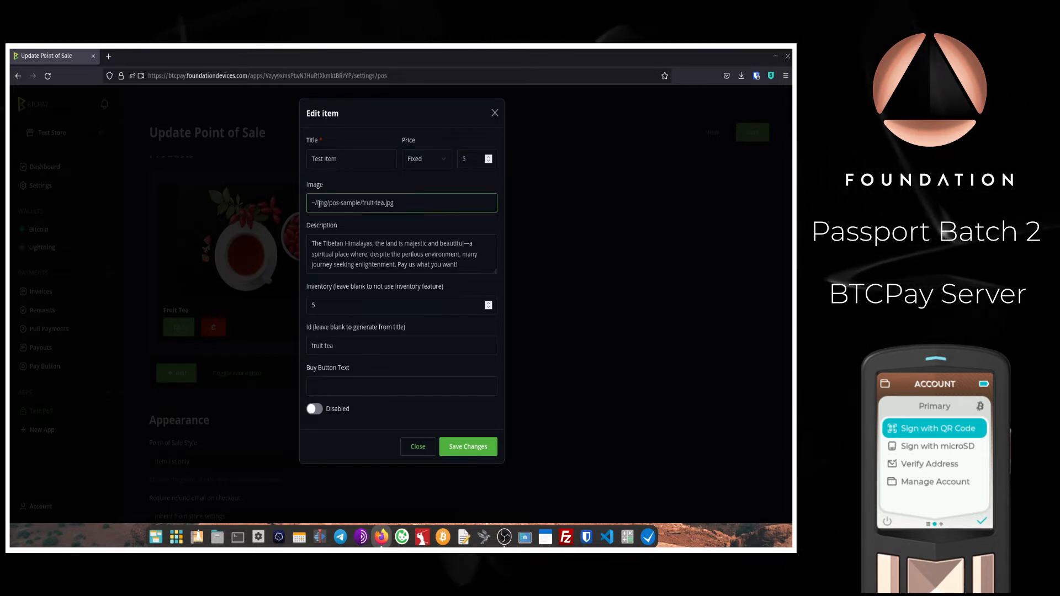
# Step: Give Test Item the description 'This is a test item for a video' and inventory 5
pyautogui.moveTo(461, 265); pyautogui.dragTo(265, 239)
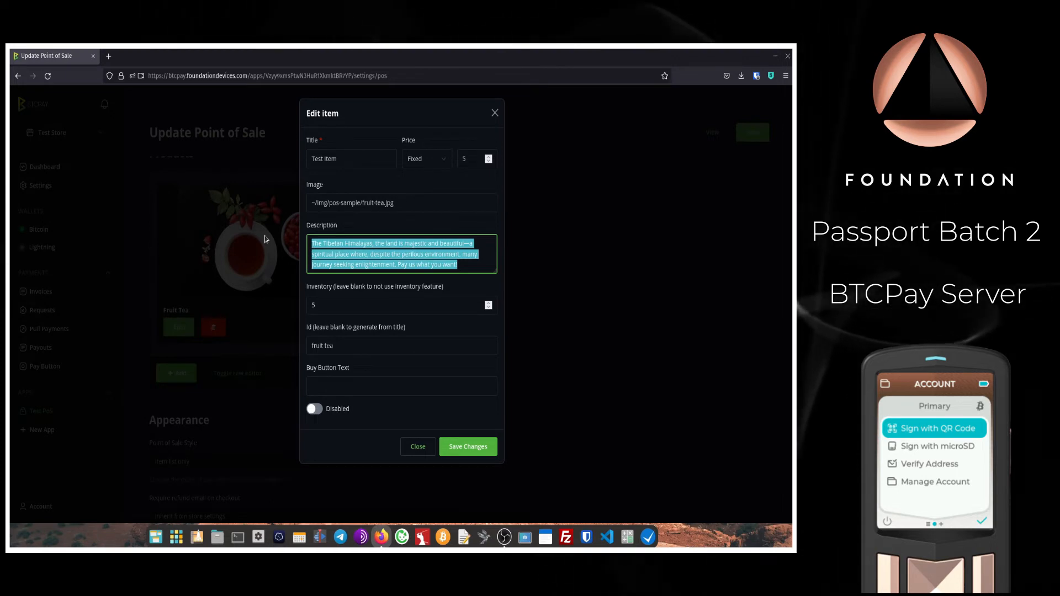
pyautogui.write('This is a tes')
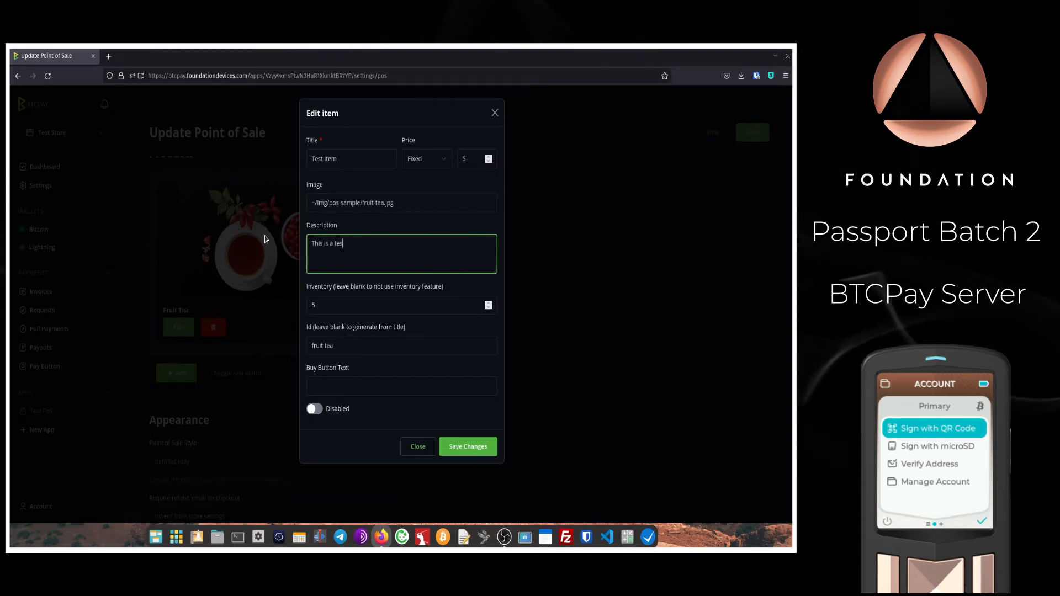
pyautogui.write('t item for a ')
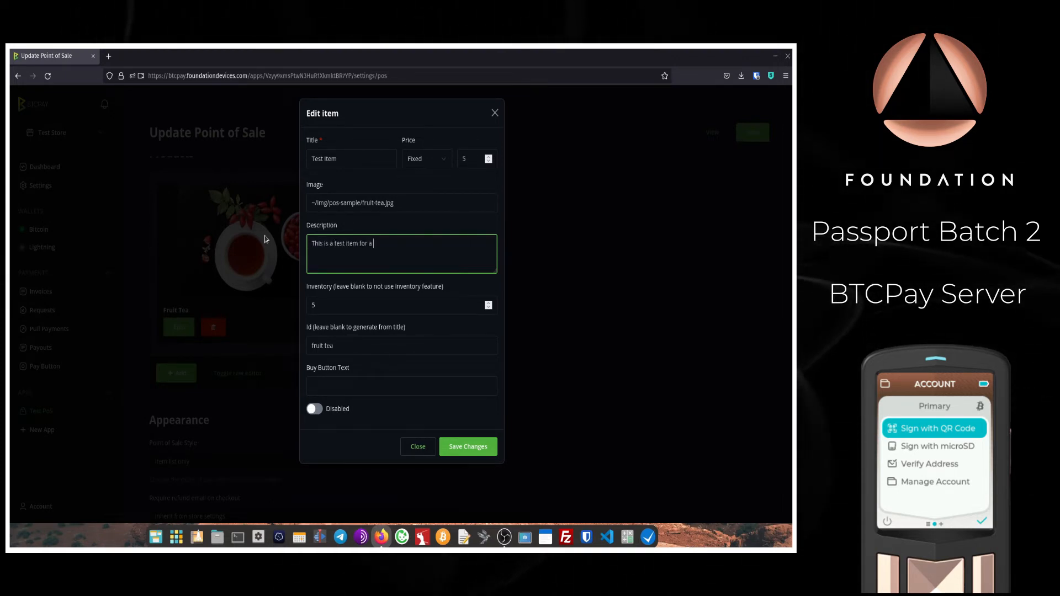
pyautogui.write('video')
pyautogui.click(347, 305)
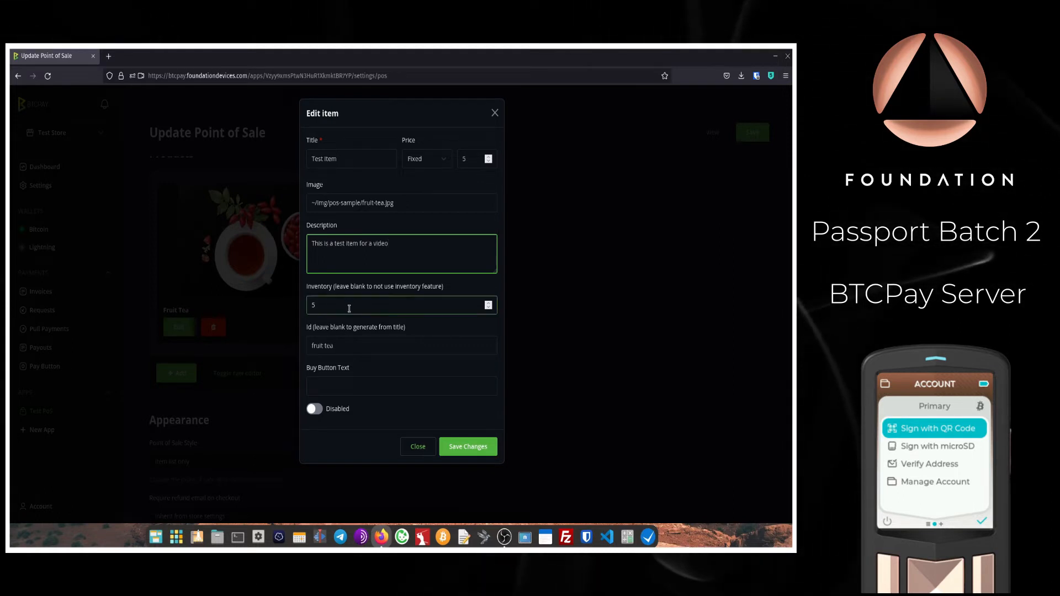
pyautogui.click(339, 305)
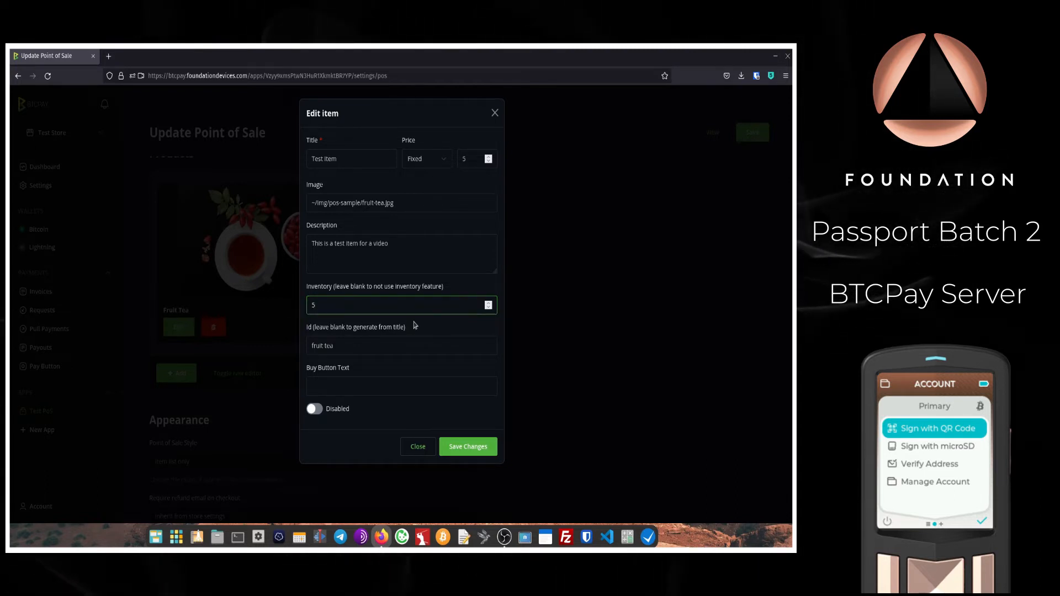
# Step: Save the Test Item changes and switch off 'User can input custom amount'
pyautogui.click(467, 446)
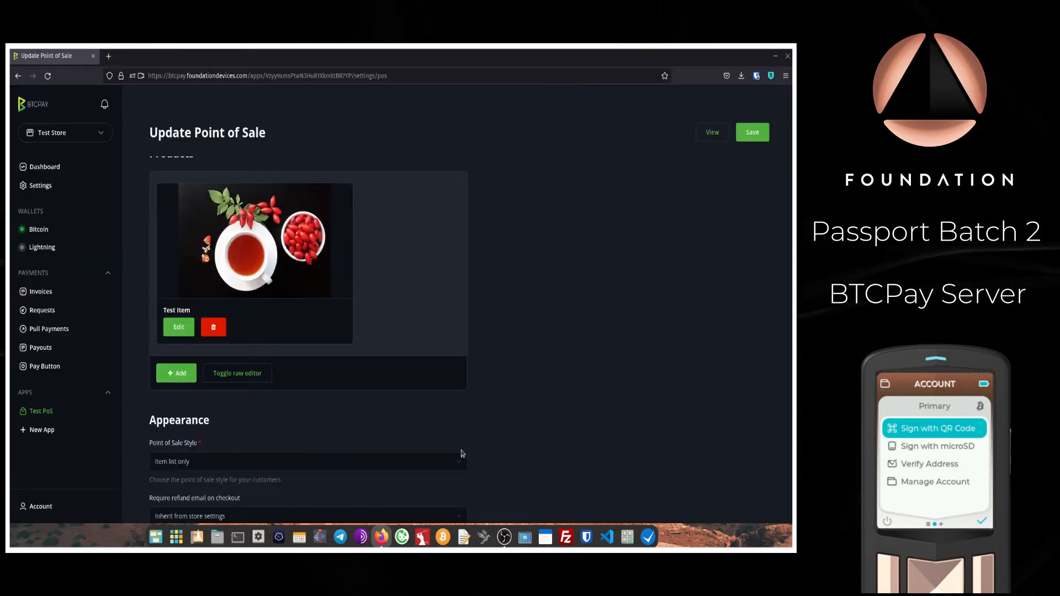
pyautogui.scroll(-2, 533, 347)
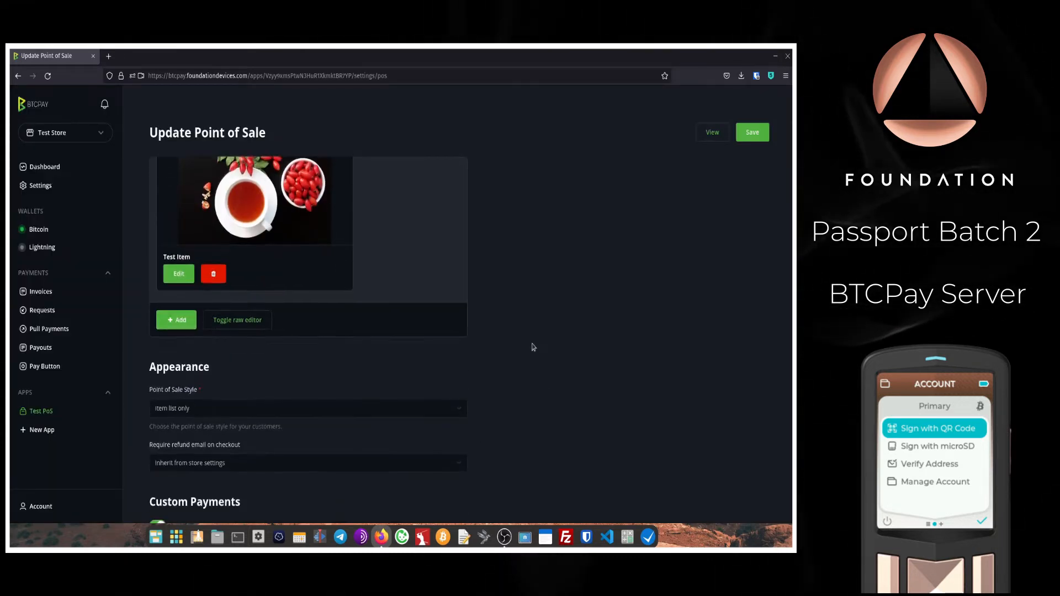
pyautogui.scroll(-3, 534, 347)
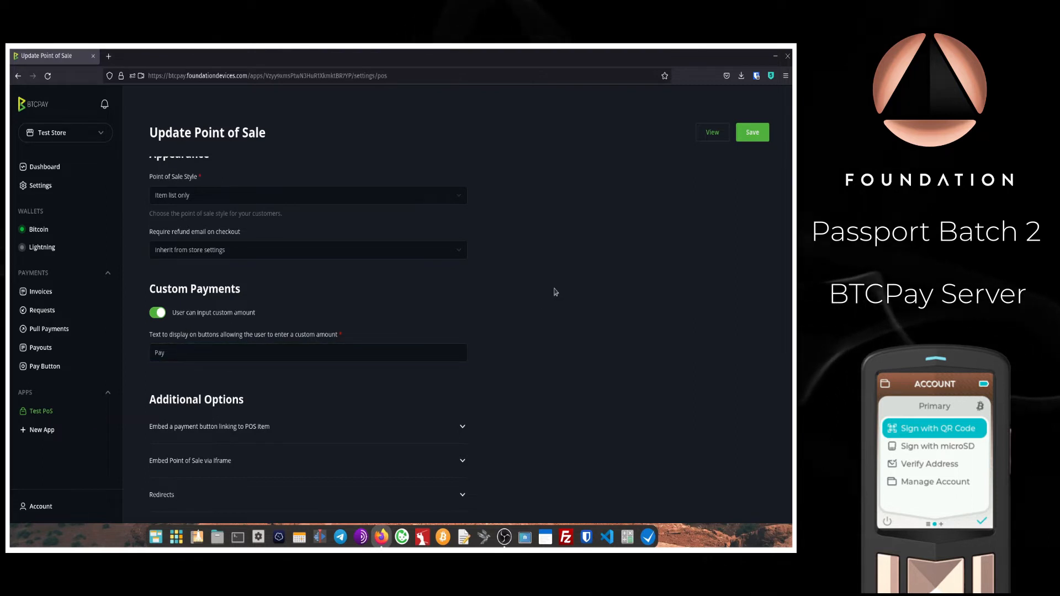
pyautogui.scroll(-3, 554, 292)
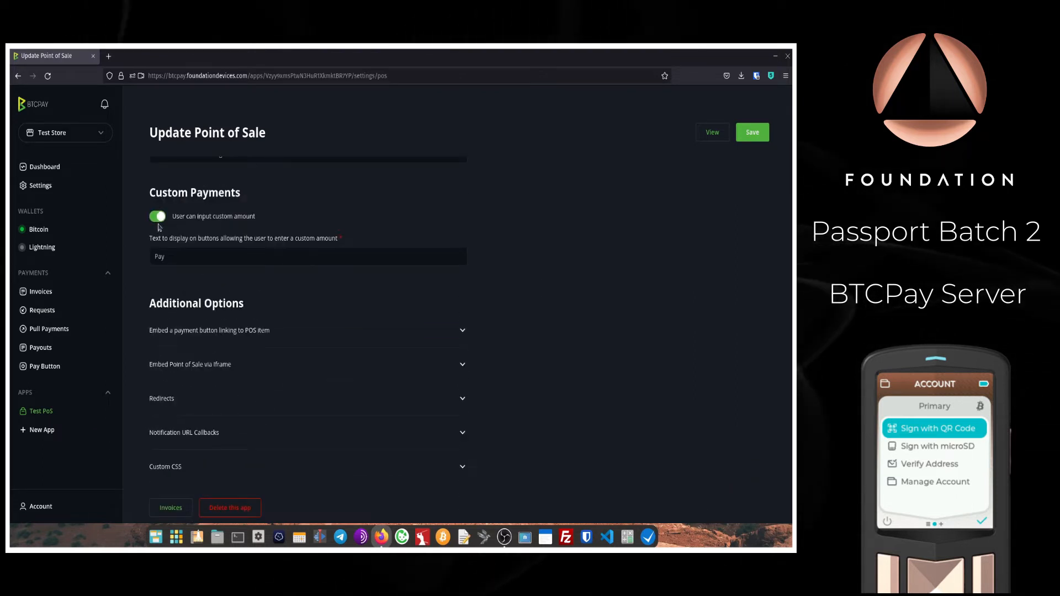
pyautogui.click(160, 217)
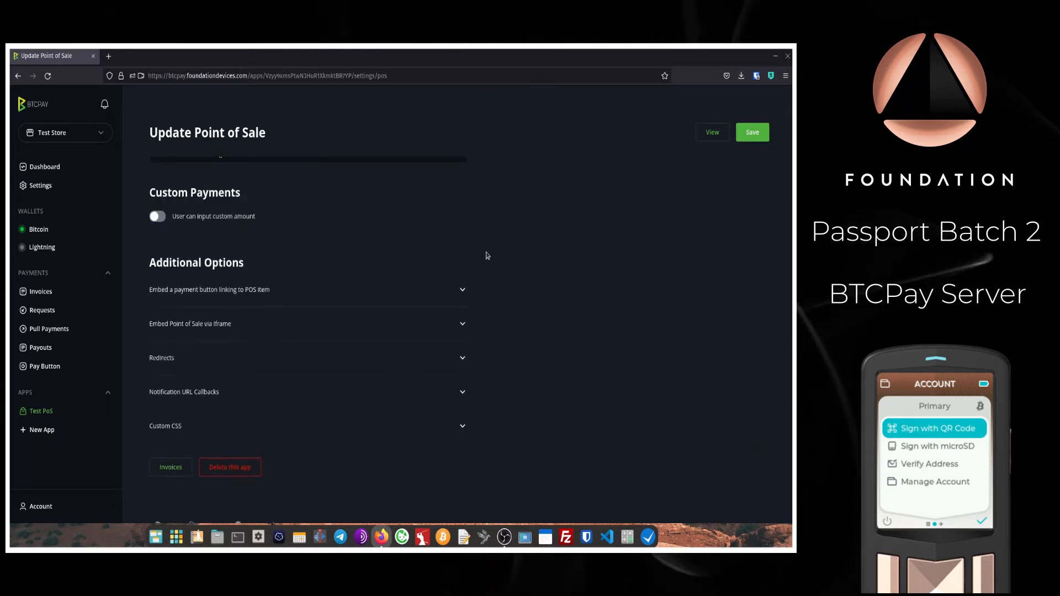
# Step: Save the point of sale settings and view its public store page
pyautogui.scroll(-1, 487, 255)
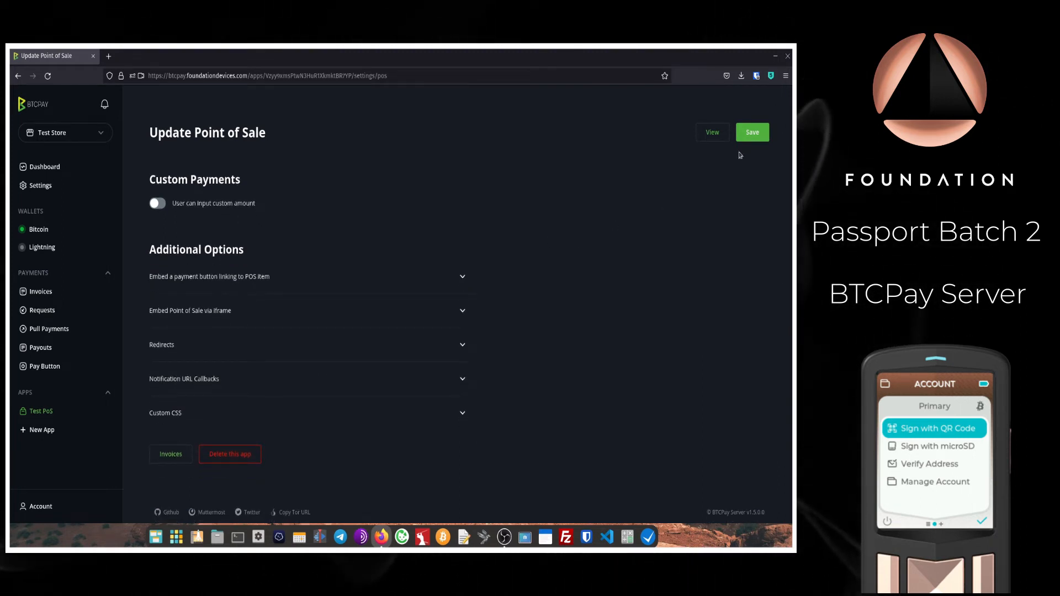
pyautogui.click(750, 133)
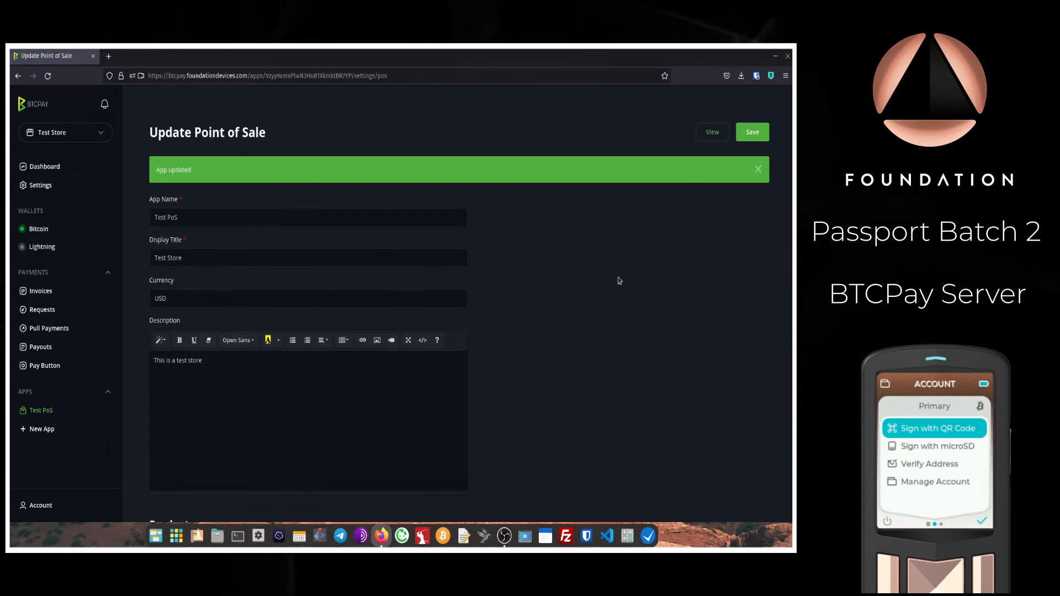
pyautogui.click(707, 134)
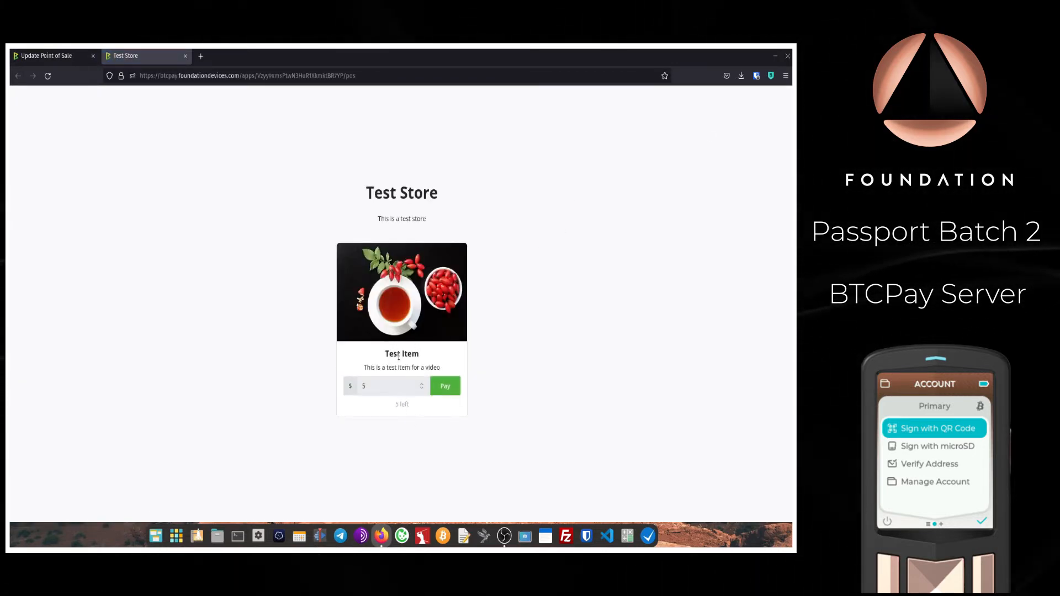
# Step: Pay for the $5 Test Item, generating a 0.00026794 BTC invoice with QR code
pyautogui.click(365, 386)
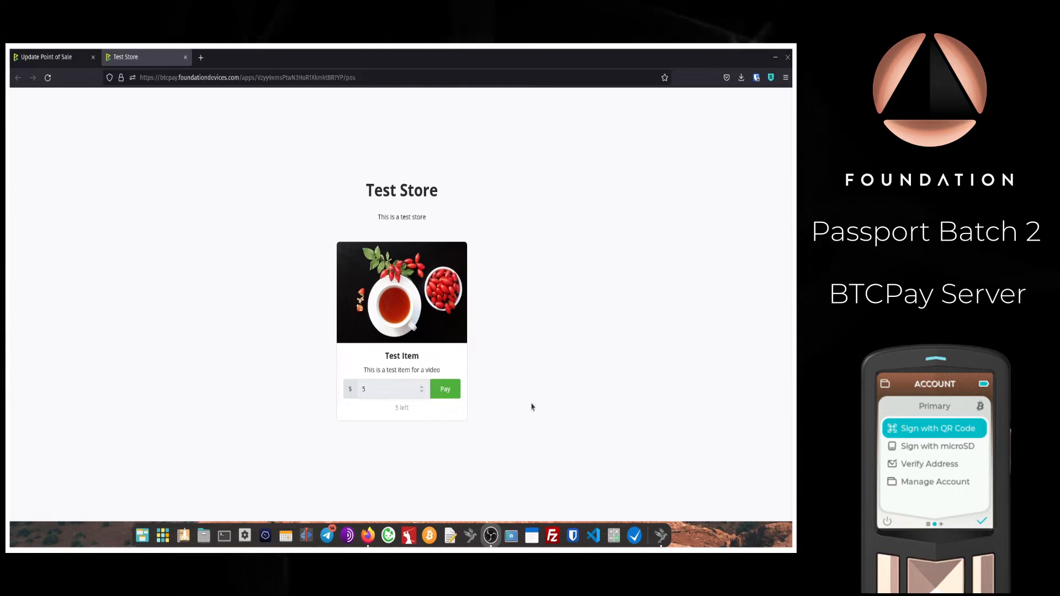
pyautogui.click(452, 393)
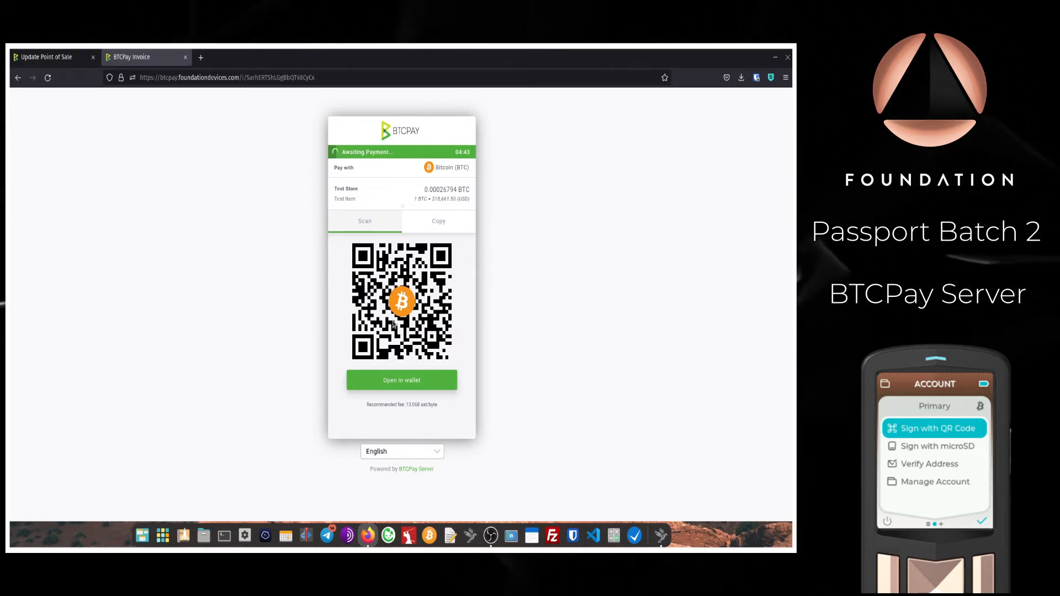
# Step: Copy the invoice's bitcoin address and send 0.00026794 BTC until it shows paid
pyautogui.click(440, 222)
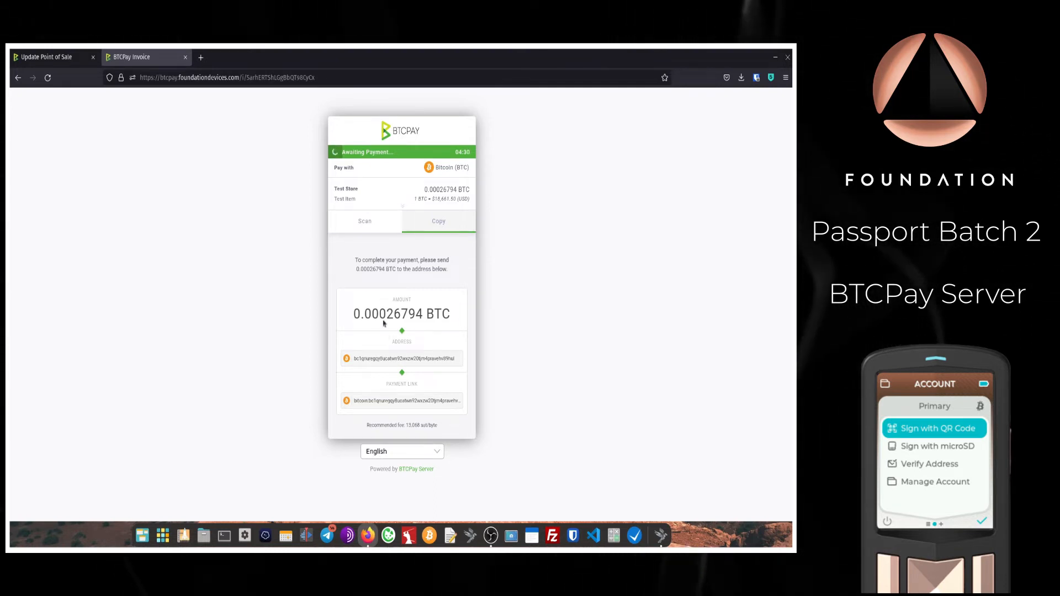
pyautogui.click(365, 221)
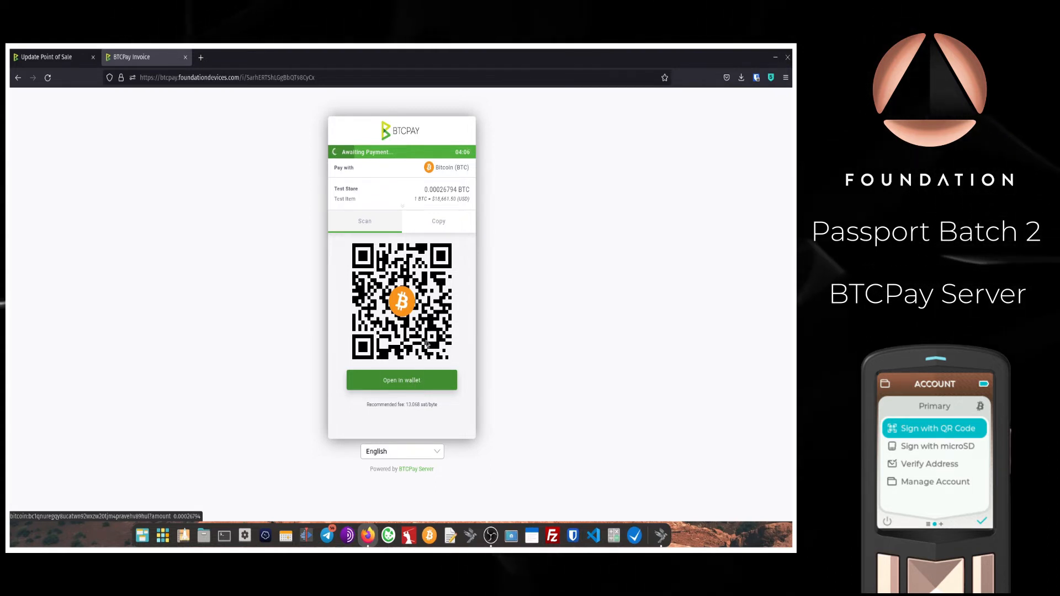
pyautogui.click(441, 222)
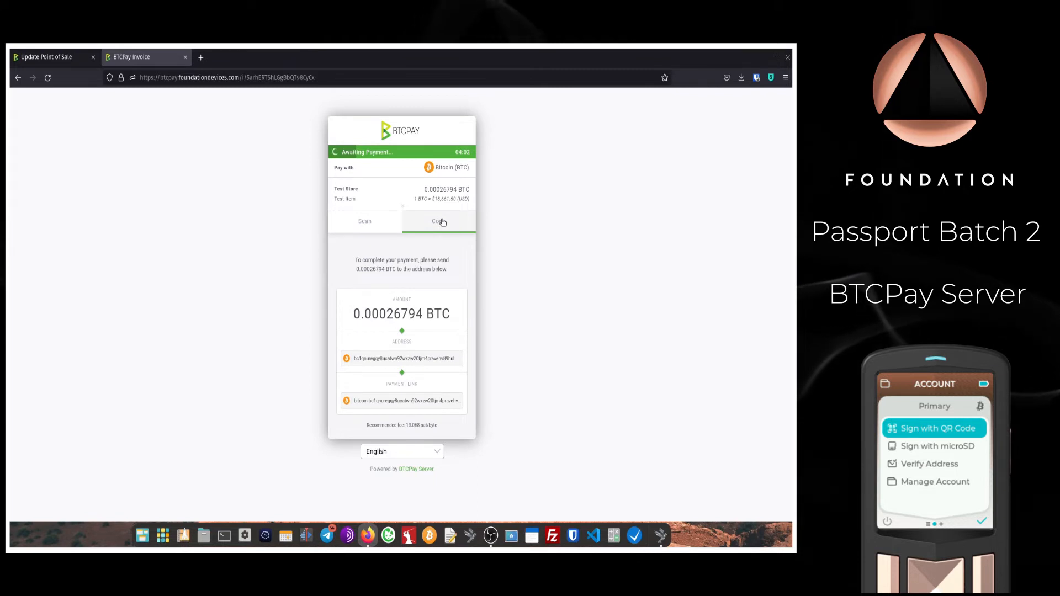
pyautogui.click(435, 363)
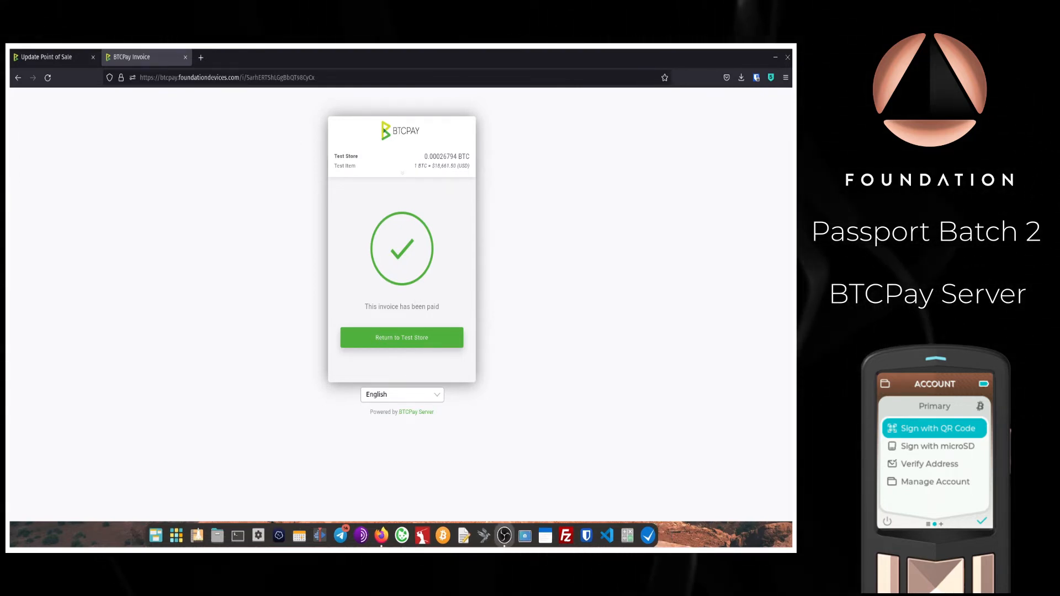
# Step: Close the paid invoice tab and open the Bitcoin wallet's transactions list
pyautogui.click(185, 57)
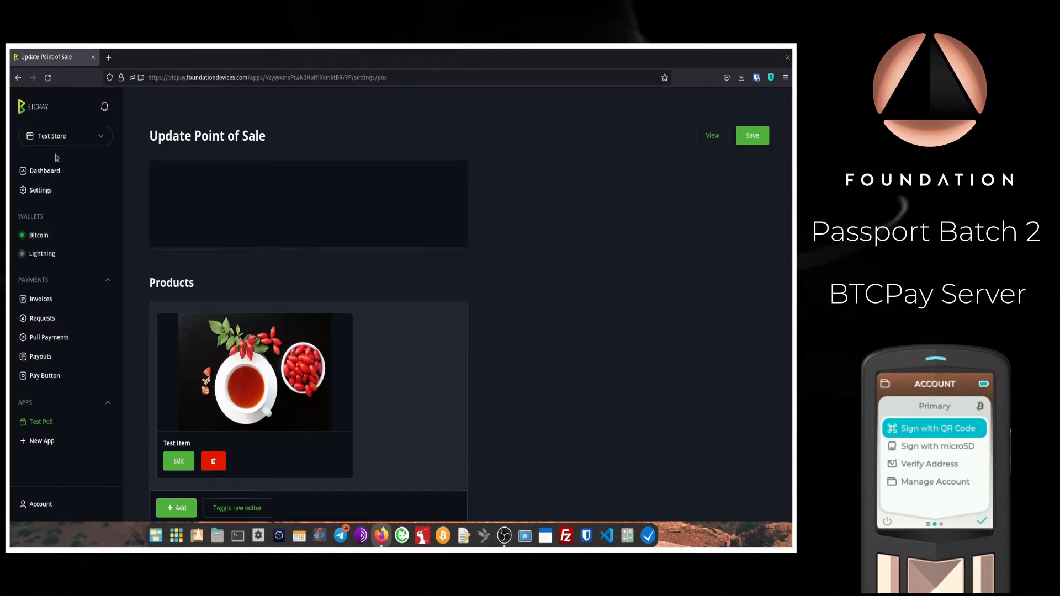
pyautogui.click(40, 241)
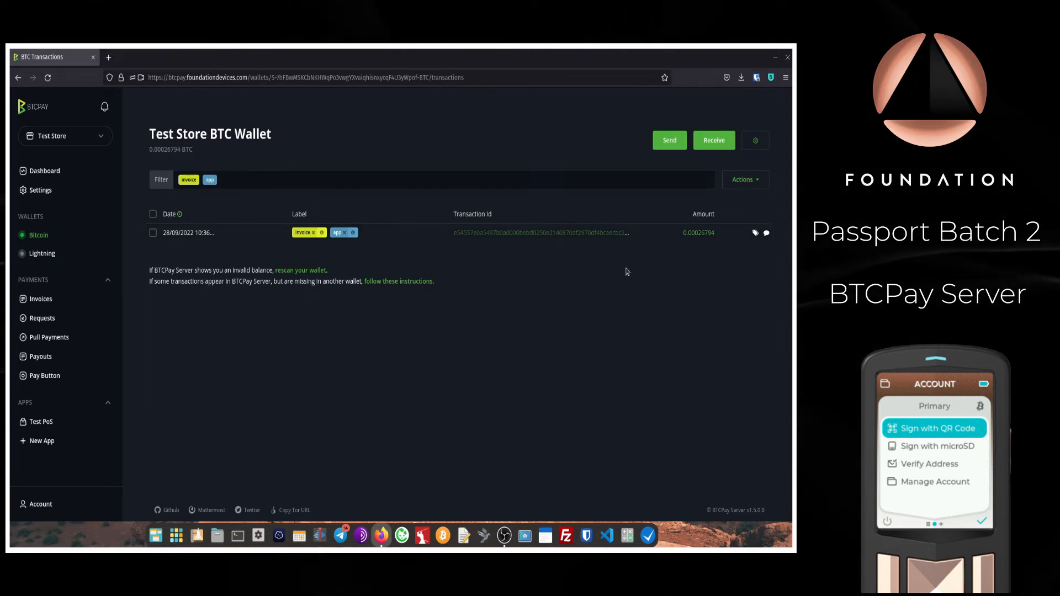
pyautogui.click(562, 234)
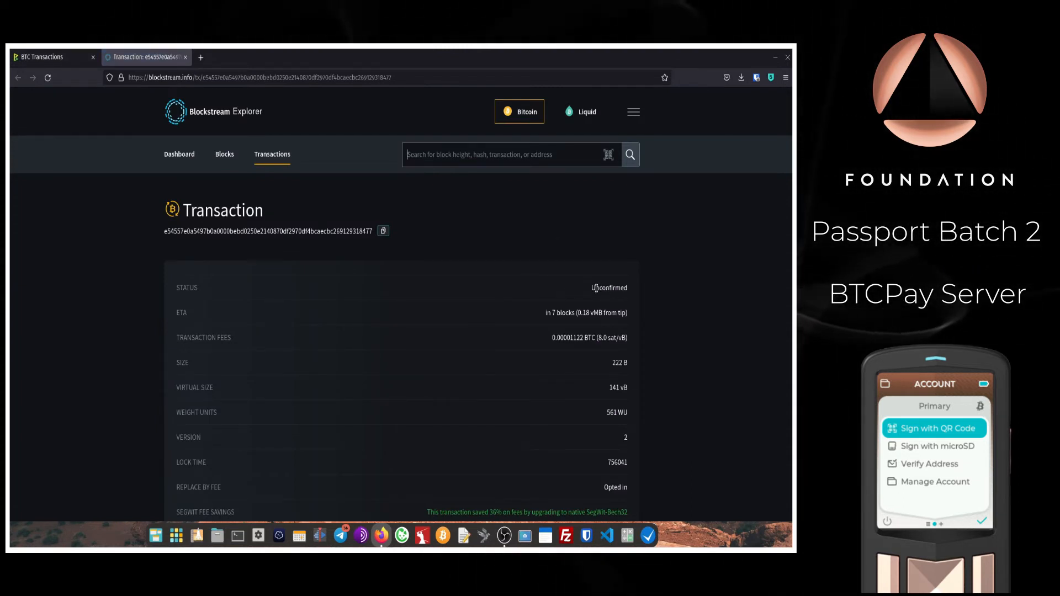
pyautogui.hotkey('ctrl', 'w')
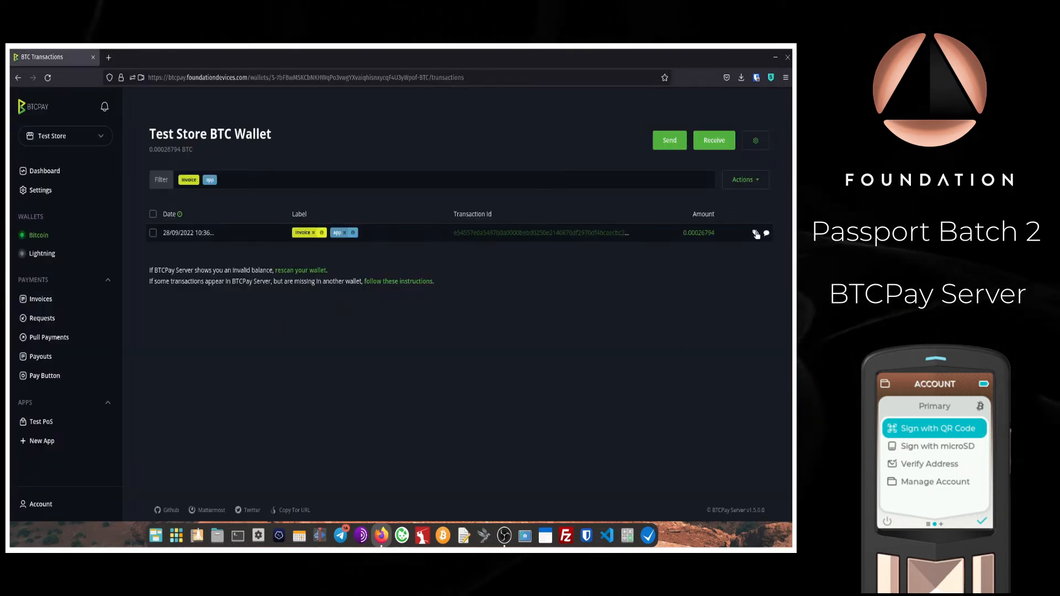
# Step: Look over the payment's label and comment options without changing them, then open Invoices
pyautogui.click(756, 234)
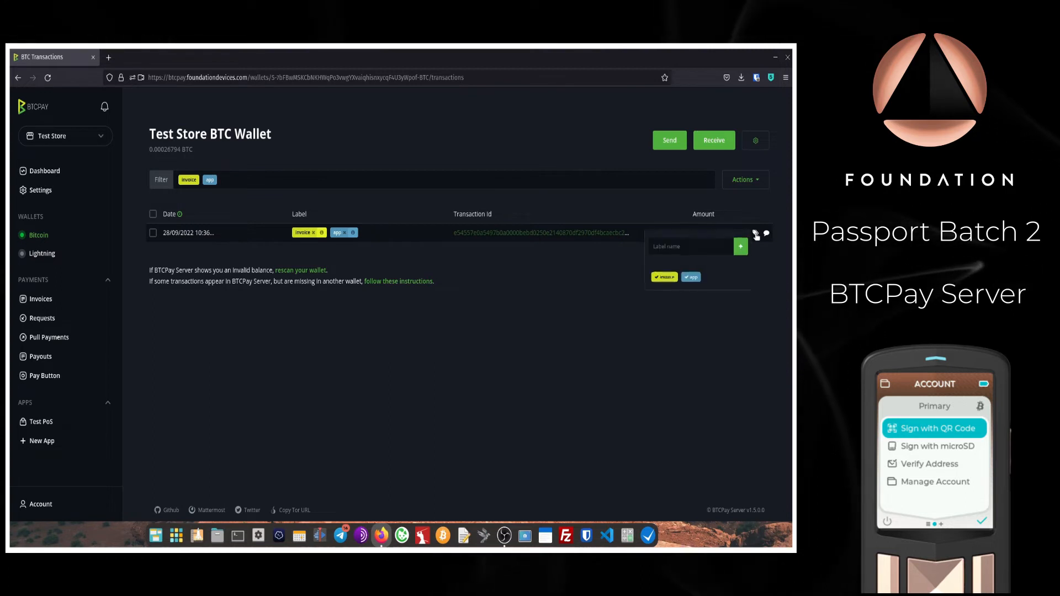
pyautogui.click(694, 252)
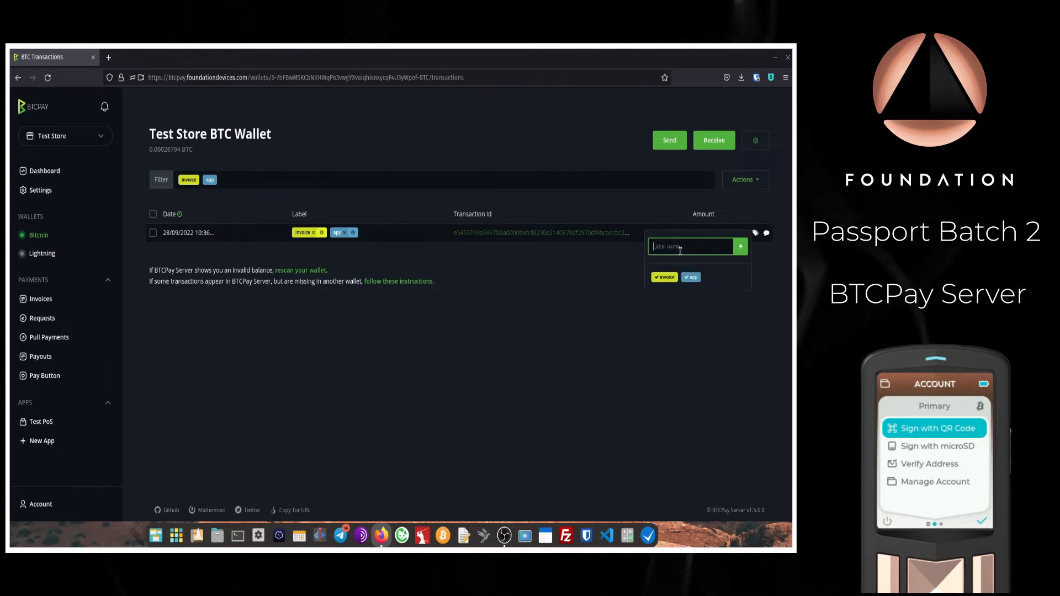
pyautogui.click(766, 233)
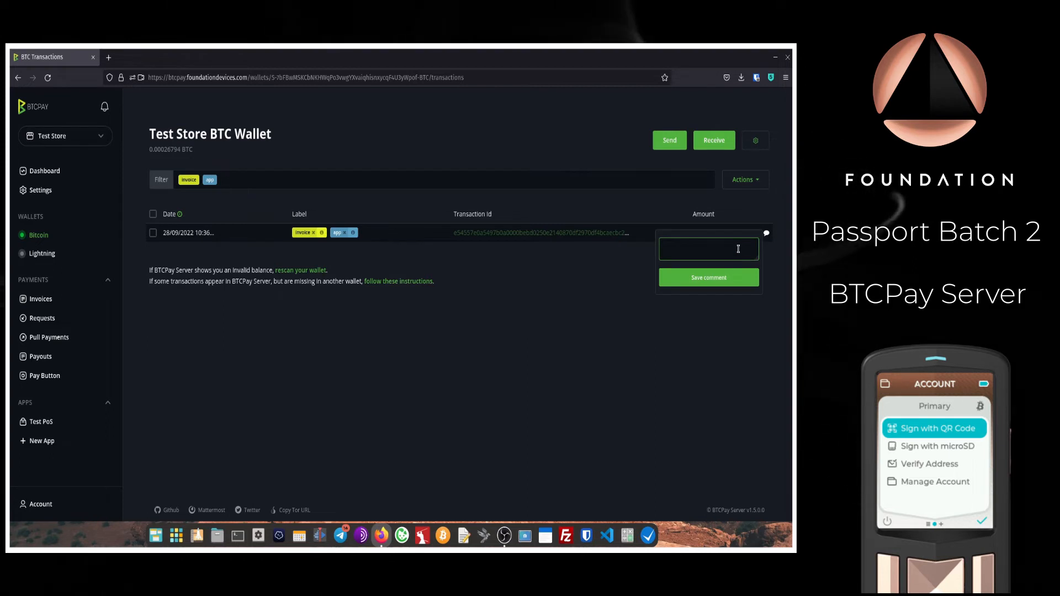
pyautogui.click(617, 285)
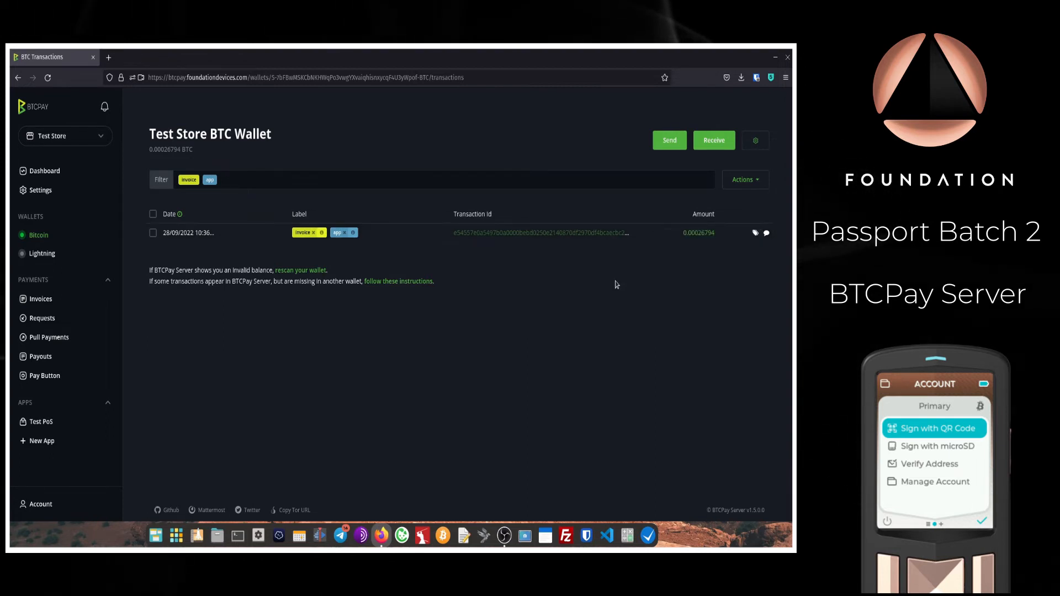
pyautogui.click(39, 300)
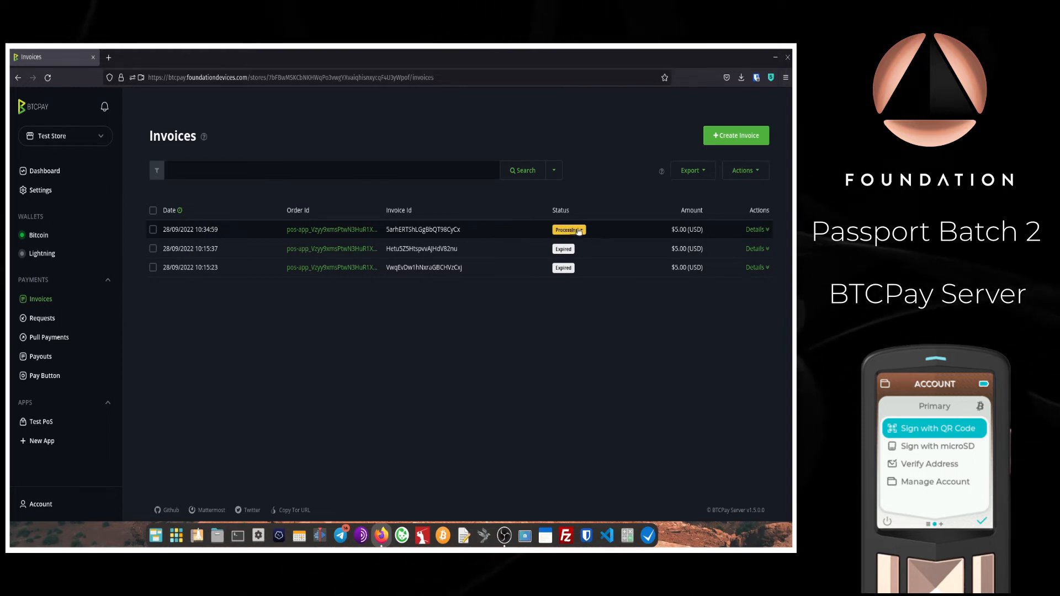
# Step: Expand the newest $5.00 Test Item invoice's payment details until its status reads Settled
pyautogui.click(755, 229)
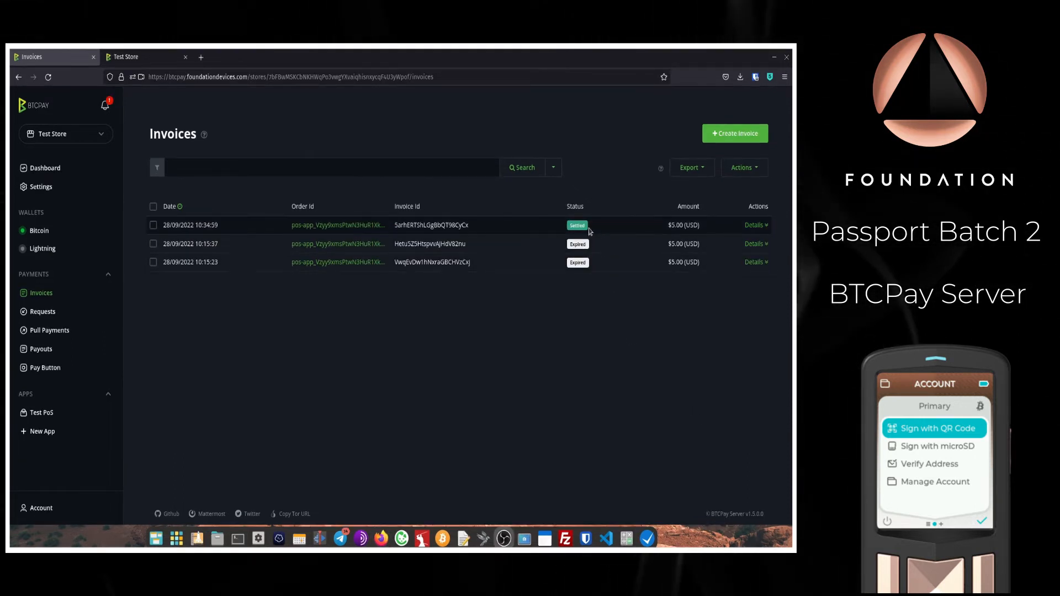
pyautogui.click(141, 56)
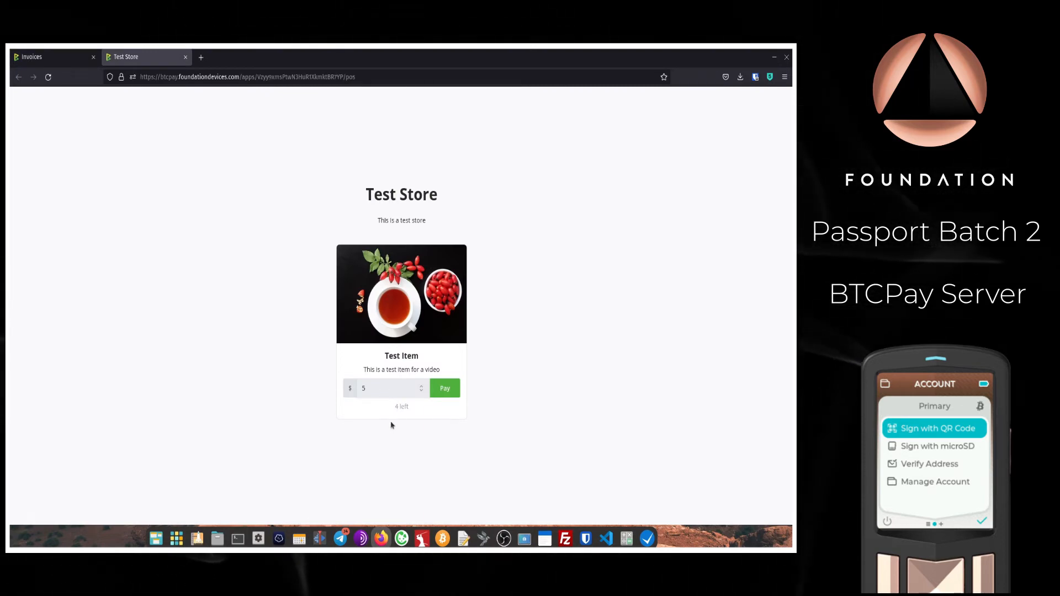
pyautogui.click(44, 57)
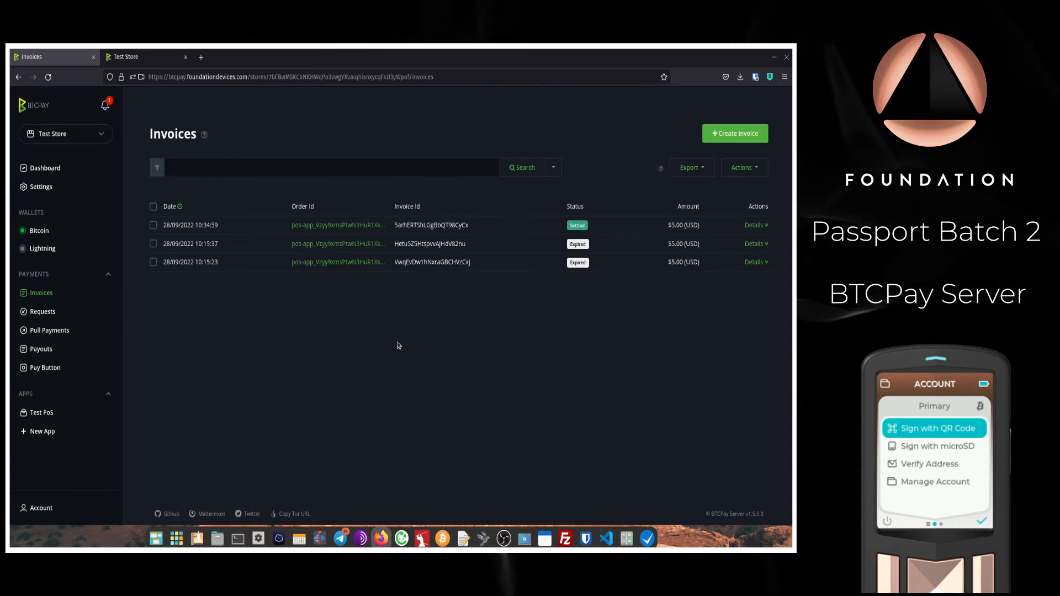
# Step: From the BTC wallet, send the full 0.00026794 BTC balance to the pasted address, fees subtracted, and sign
pyautogui.click(40, 232)
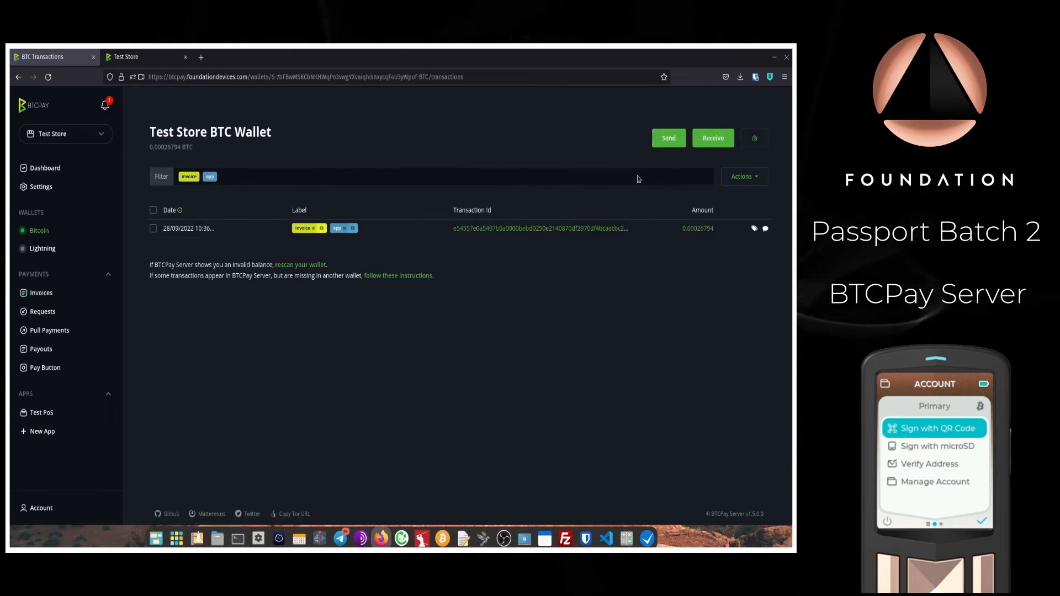
pyautogui.click(668, 146)
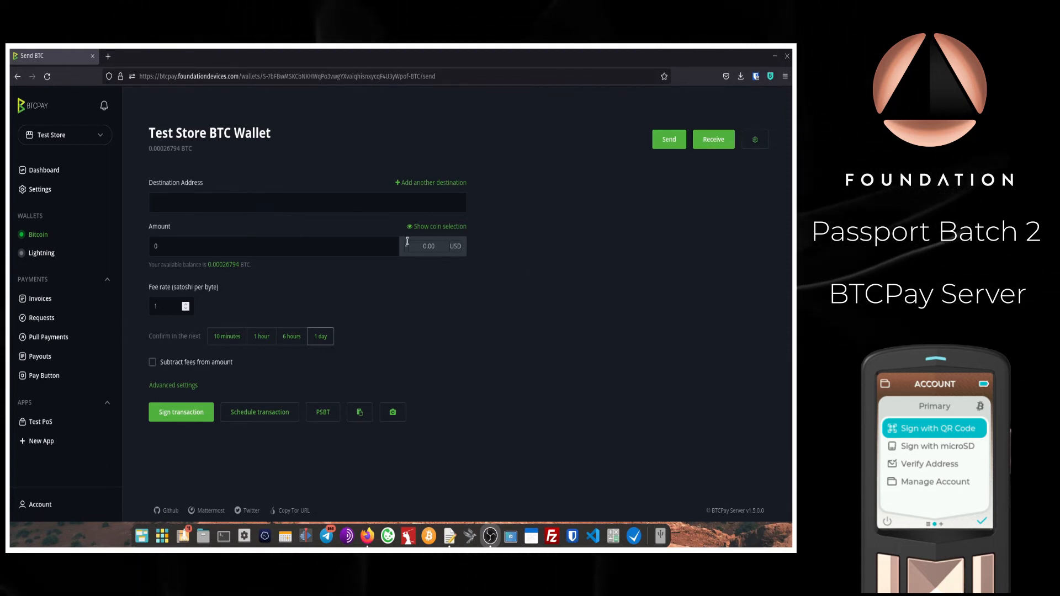
pyautogui.click(398, 201)
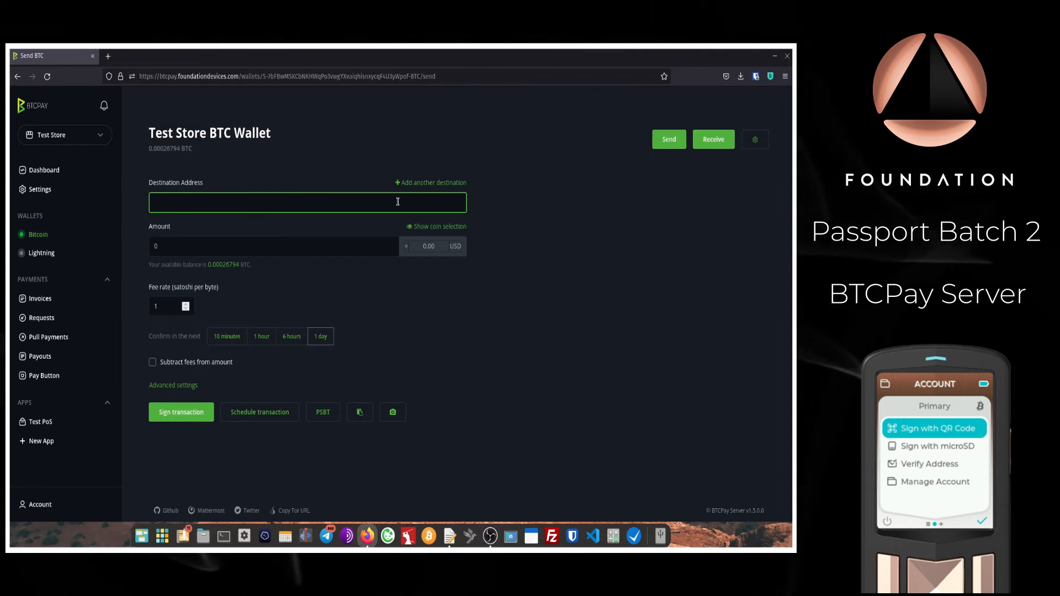
pyautogui.hotkey('ctrl', 'v')
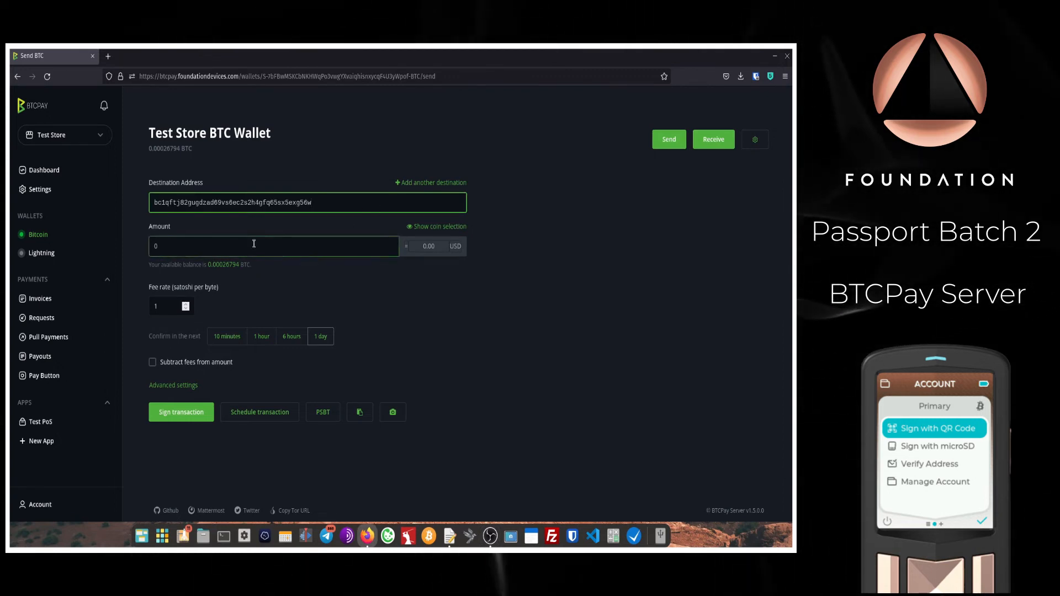
pyautogui.click(220, 250)
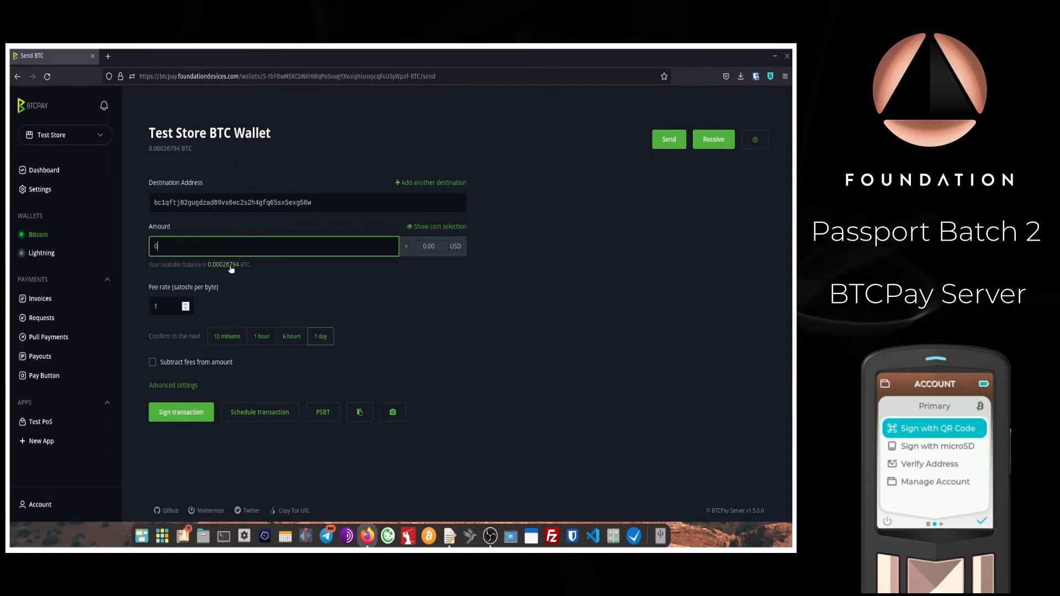
pyautogui.click(231, 265)
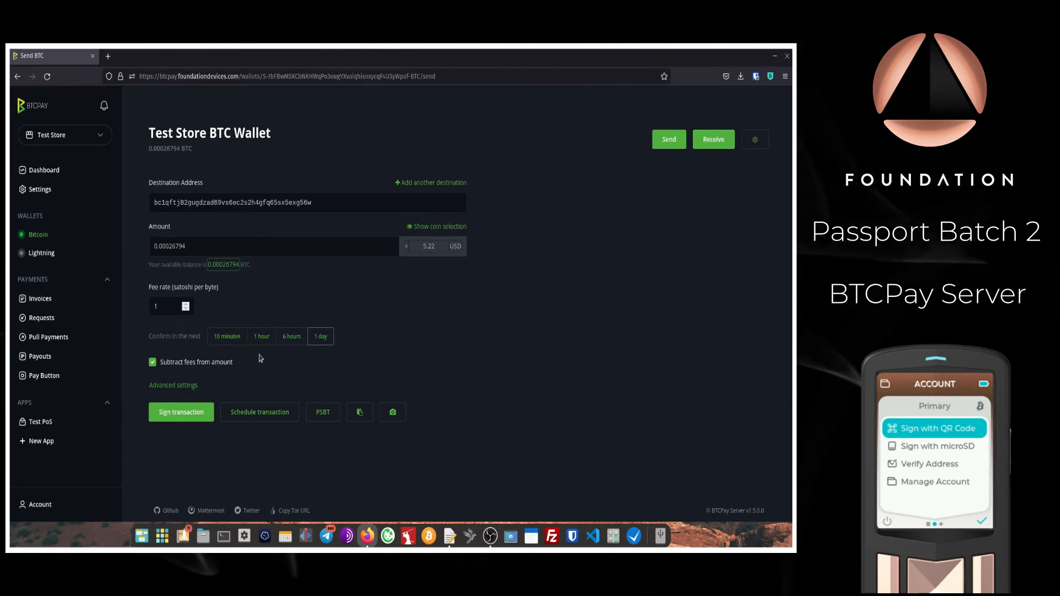
pyautogui.click(192, 419)
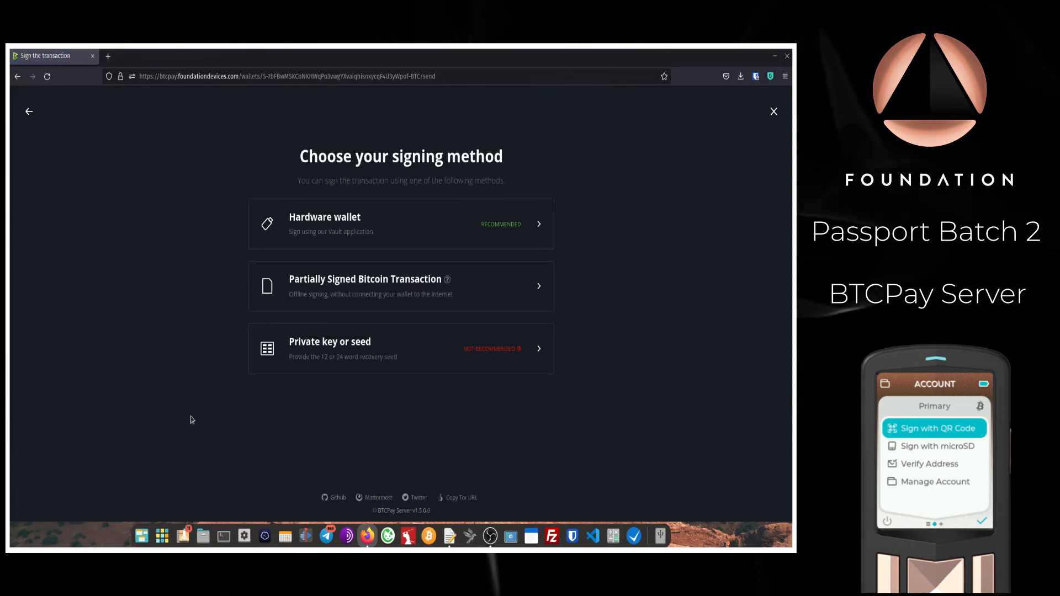
# Step: Choose Partially Signed Bitcoin Transaction and download the unsigned PSBT as psbt-export(1).psbt
pyautogui.click(359, 291)
pyautogui.scroll(-2, 213, 299)
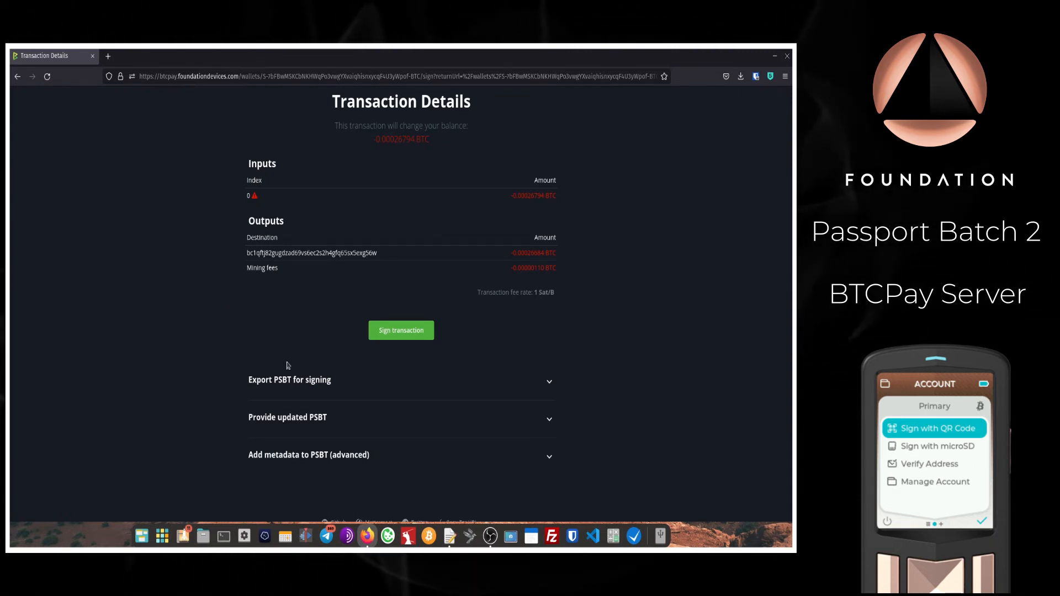
pyautogui.click(313, 385)
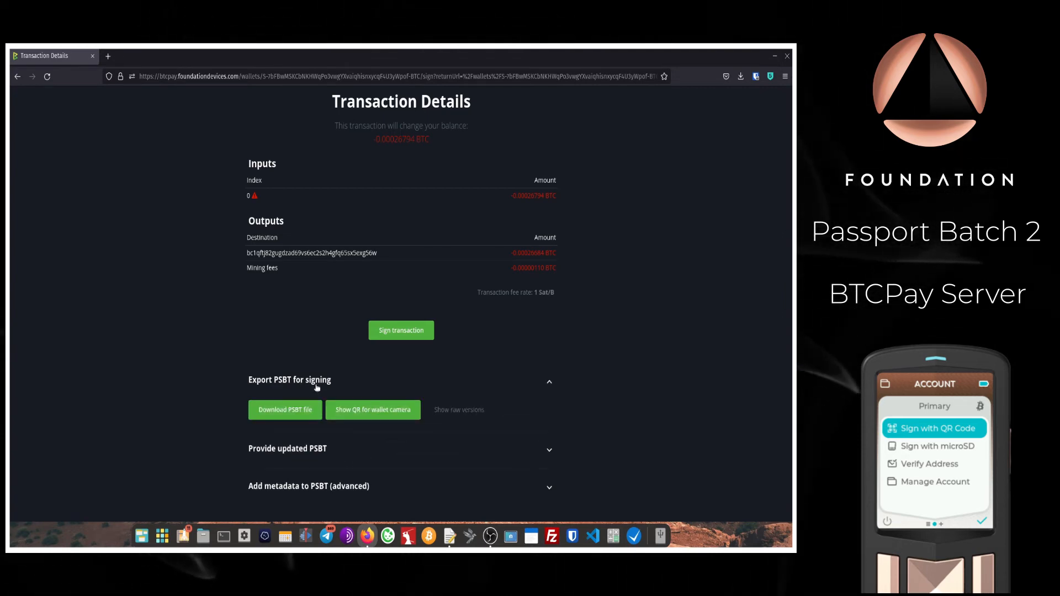
pyautogui.click(276, 417)
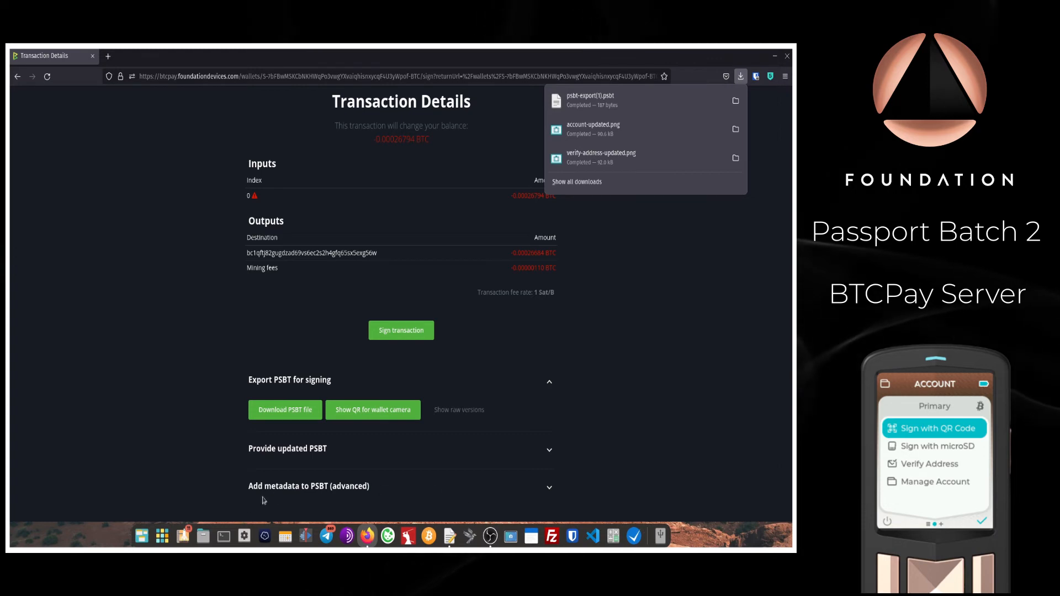
# Step: Copy psbt-export(1).psbt from Downloads onto the 7.9 GB Volume, eject the volume, and close Files
pyautogui.click(204, 540)
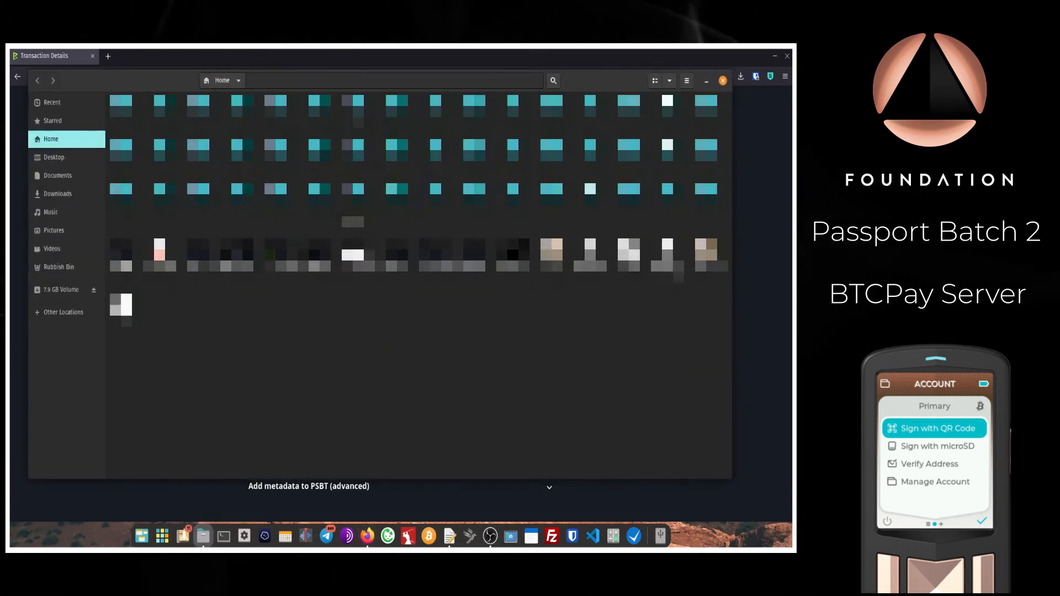
pyautogui.click(57, 194)
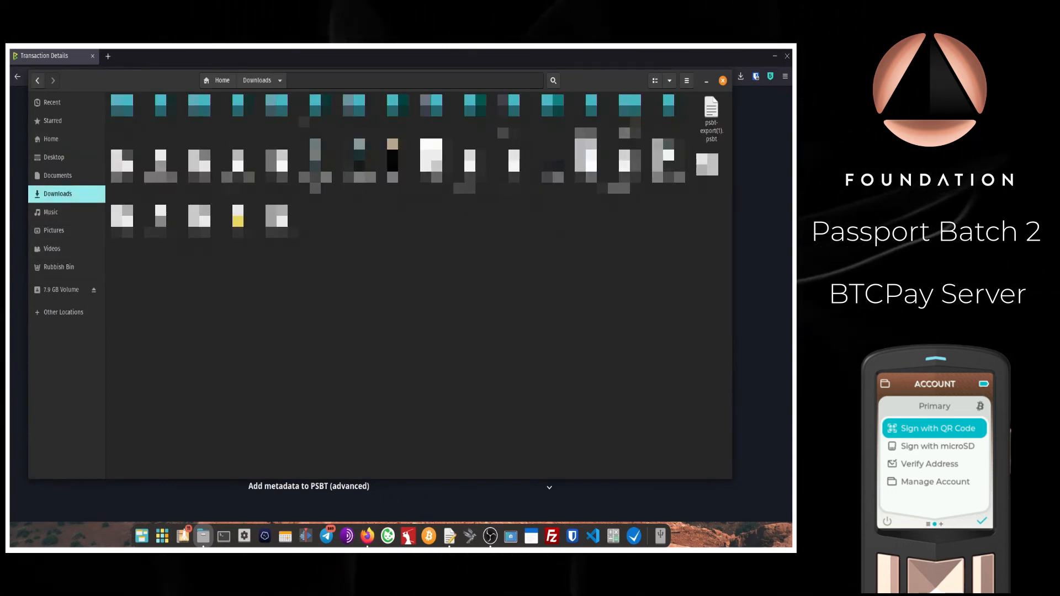
pyautogui.moveTo(718, 121); pyautogui.dragTo(69, 293)
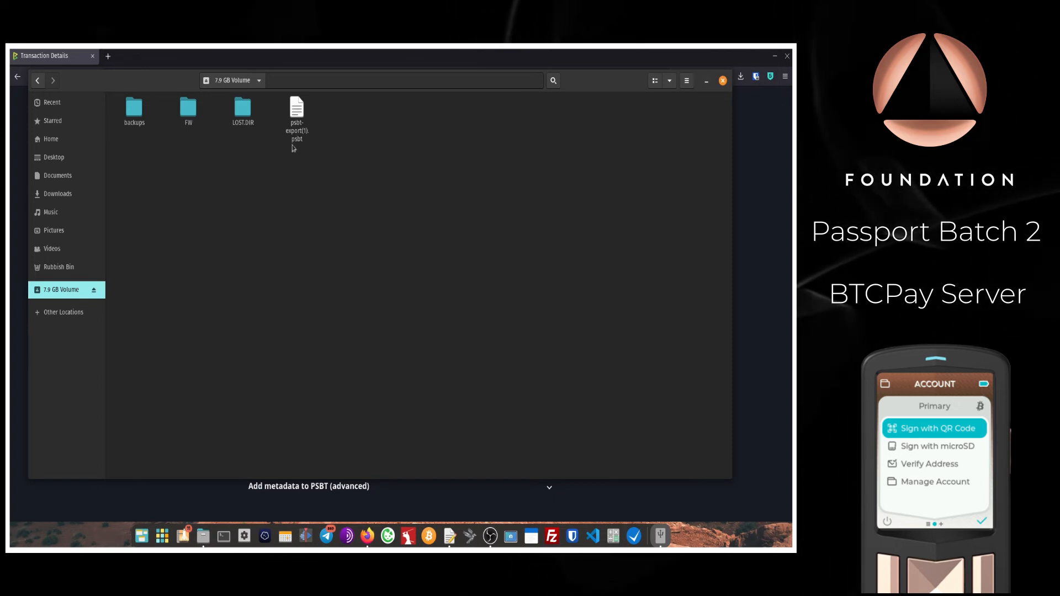
pyautogui.click(93, 291)
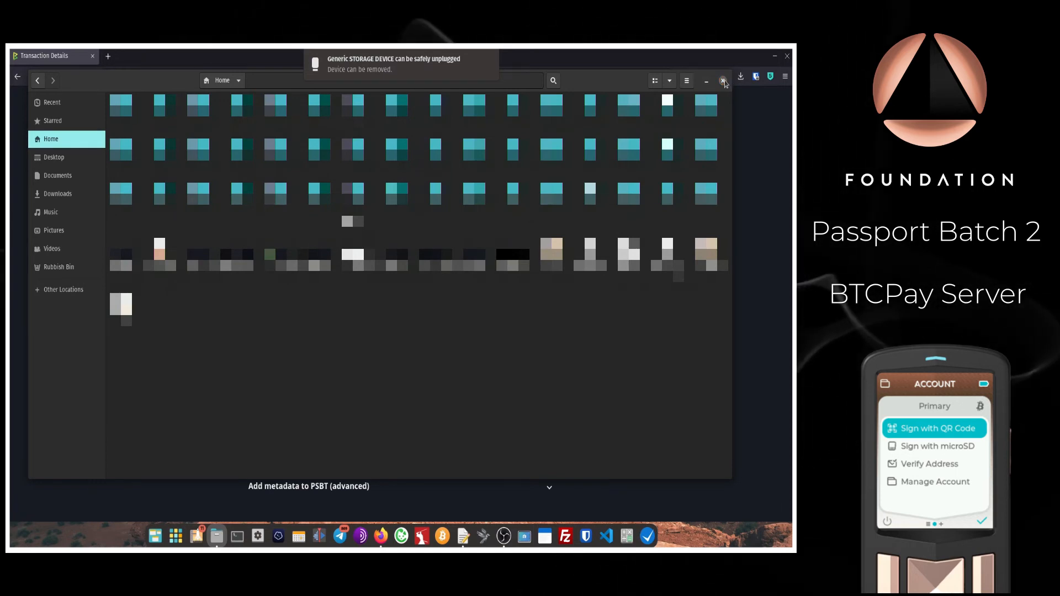
pyautogui.click(723, 81)
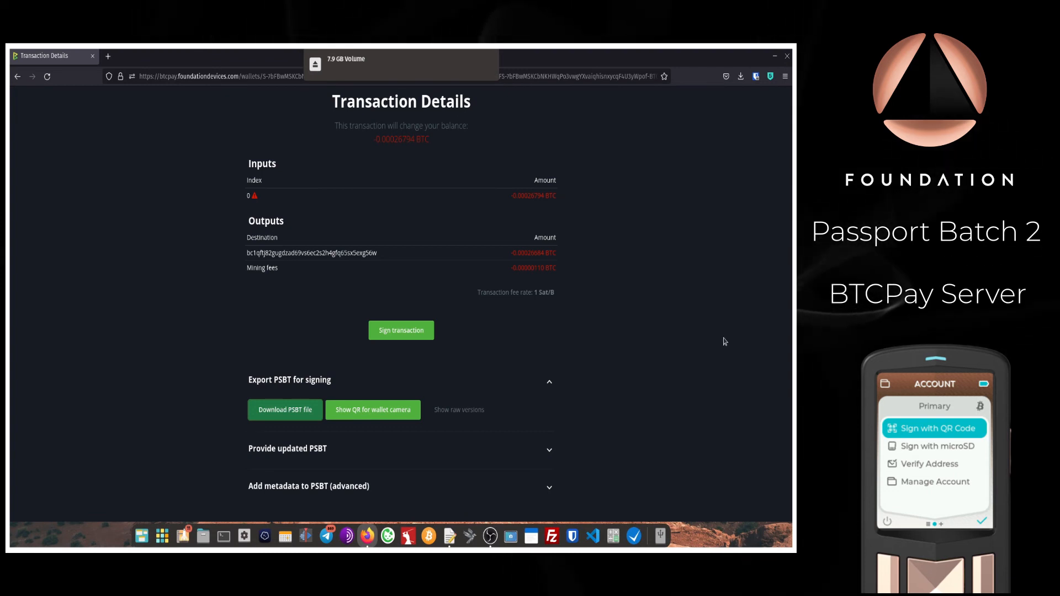
# Step: Upload psbt-export(1)-signed.psbt under Provide updated PSBT and decode it
pyautogui.click(550, 383)
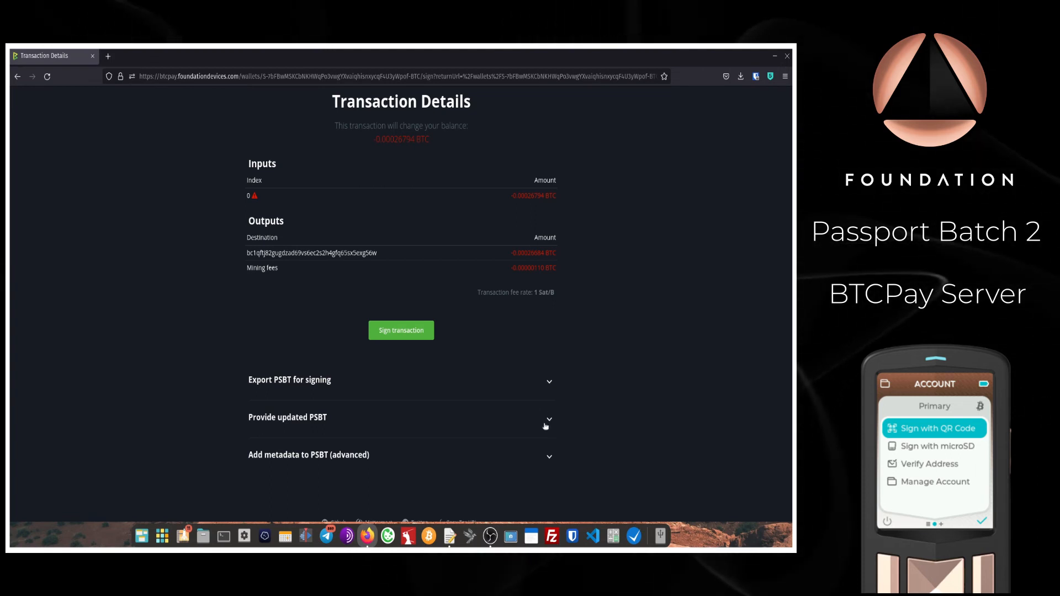
pyautogui.click(292, 423)
pyautogui.scroll(-3, 221, 409)
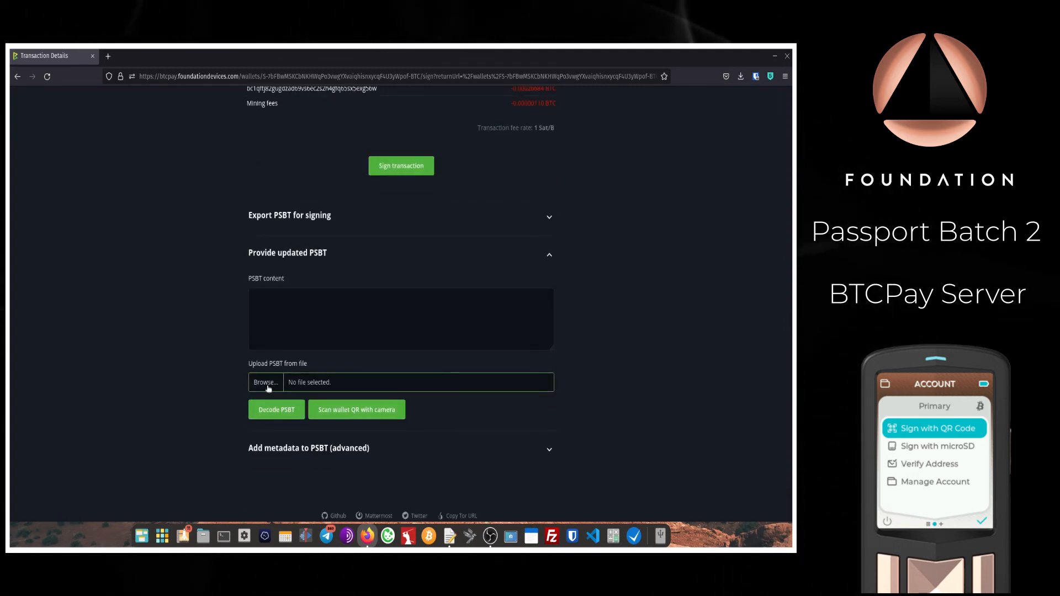
pyautogui.click(266, 383)
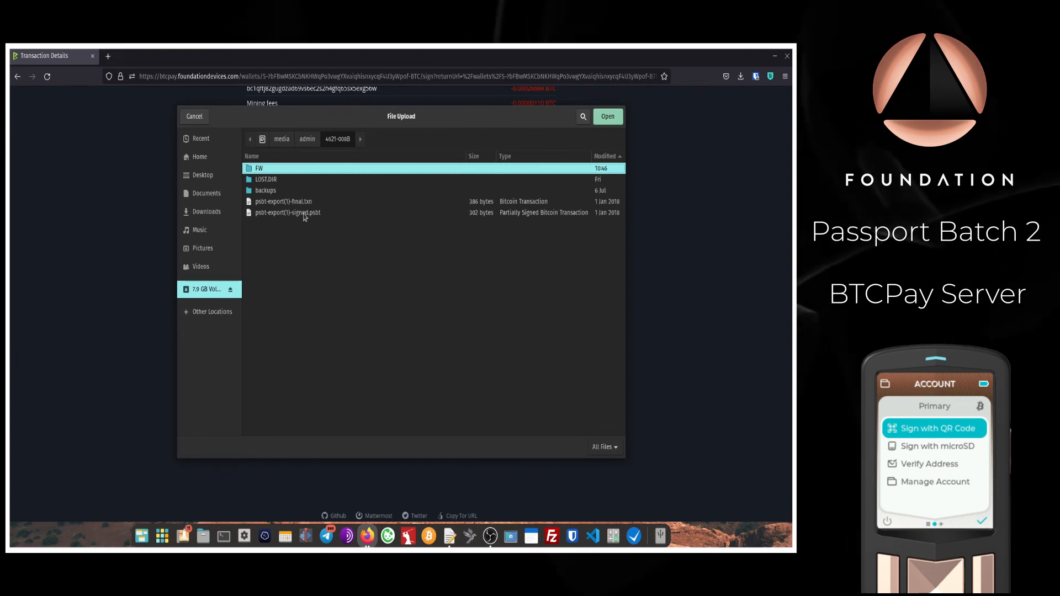
pyautogui.doubleClick(304, 214)
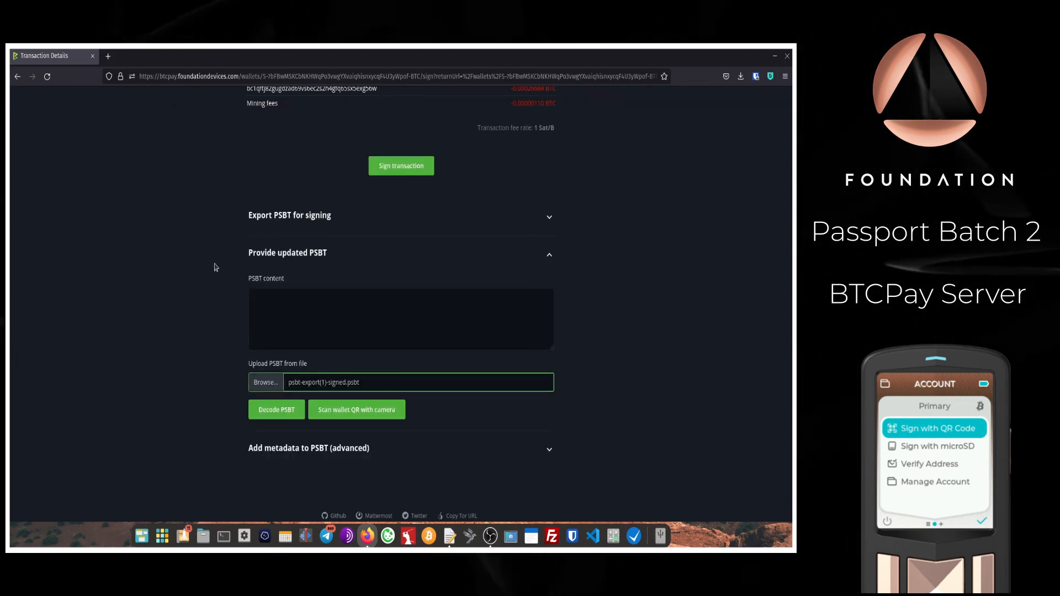
pyautogui.click(266, 417)
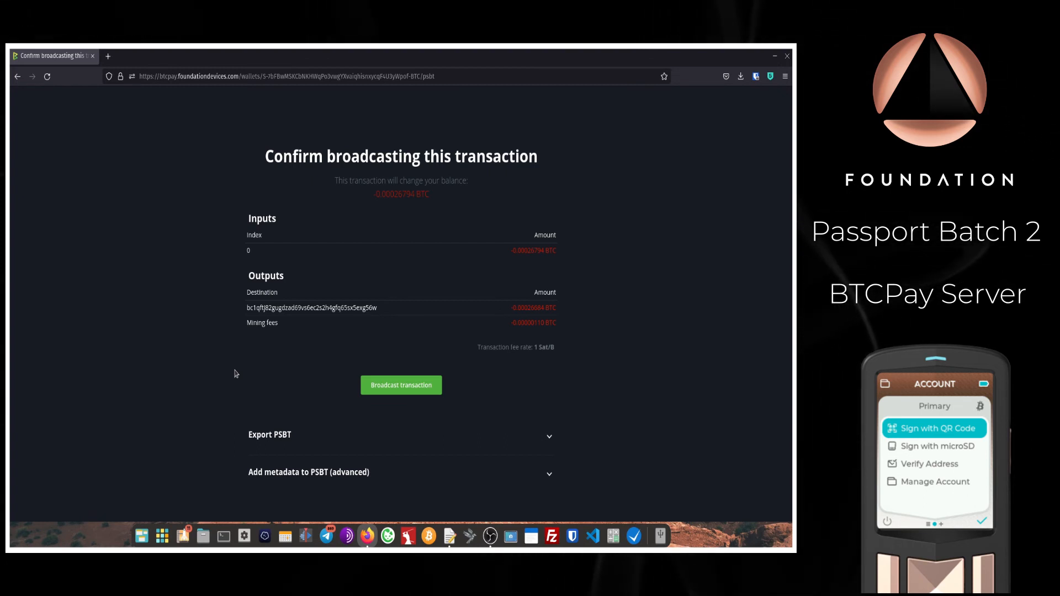
# Step: Broadcast the signed 0.00026794 BTC transaction and view its transaction ID on the explorer
pyautogui.click(380, 394)
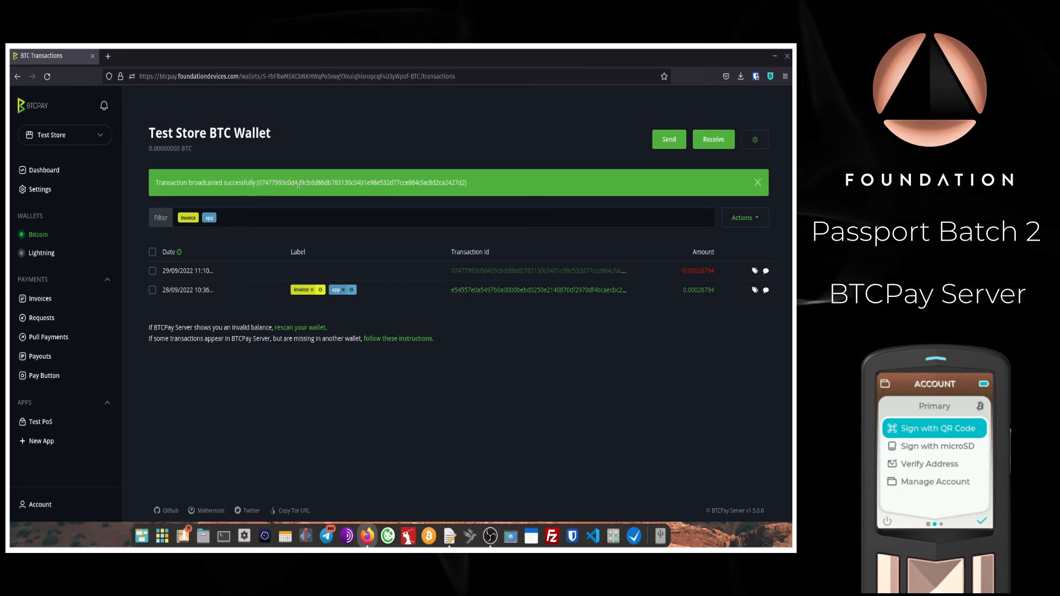
pyautogui.click(505, 273)
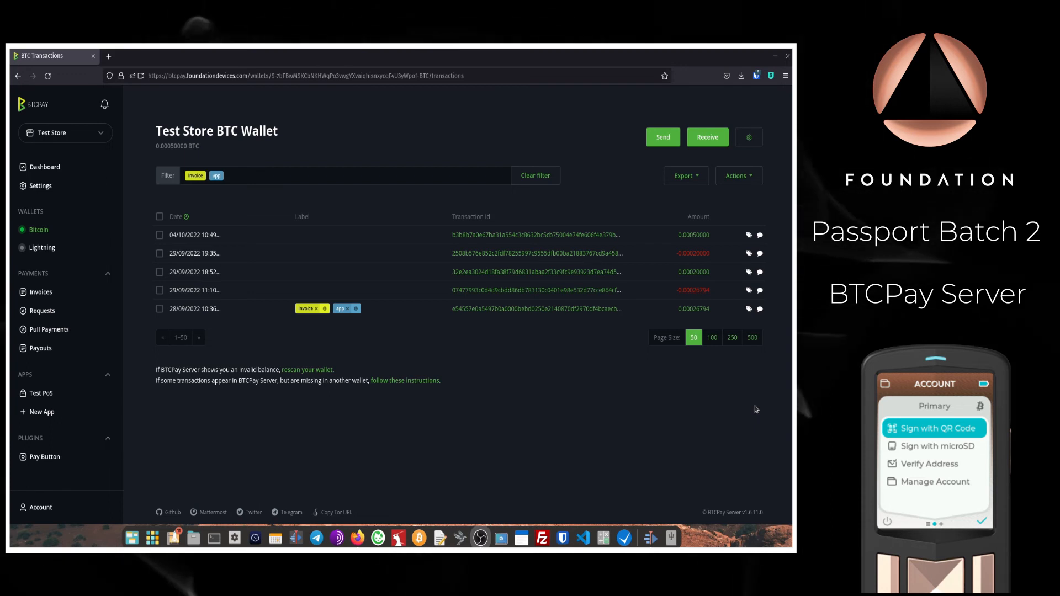
# Step: Send the whole 0.0005 BTC balance to the pasted address, fees subtracted, 1-day target, then sign
pyautogui.click(663, 138)
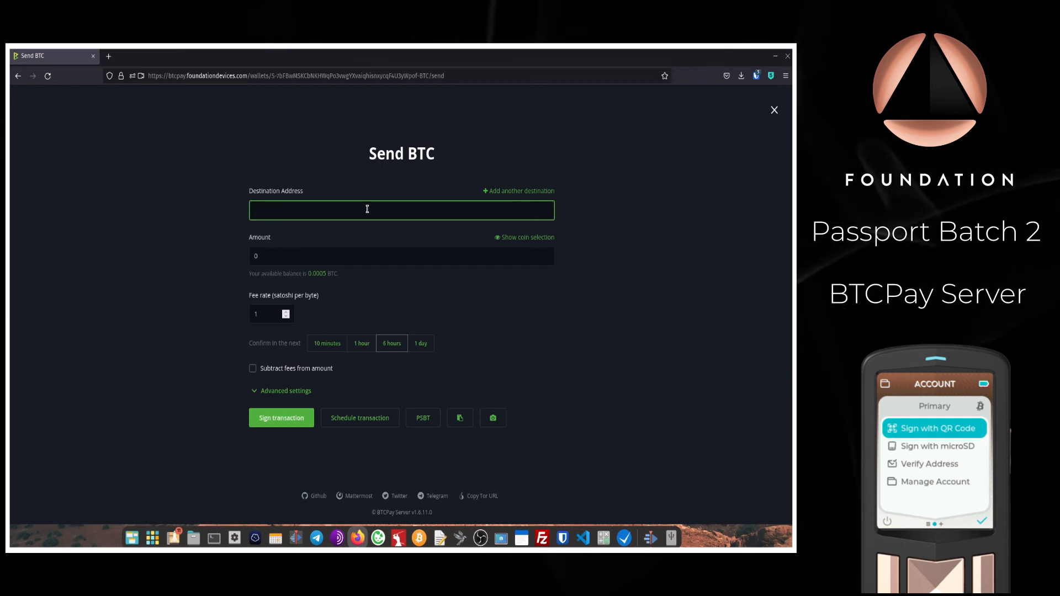
pyautogui.write('bc1qk3urlwwaenzzltzakm773qjqyqs8dj37uylyzc')
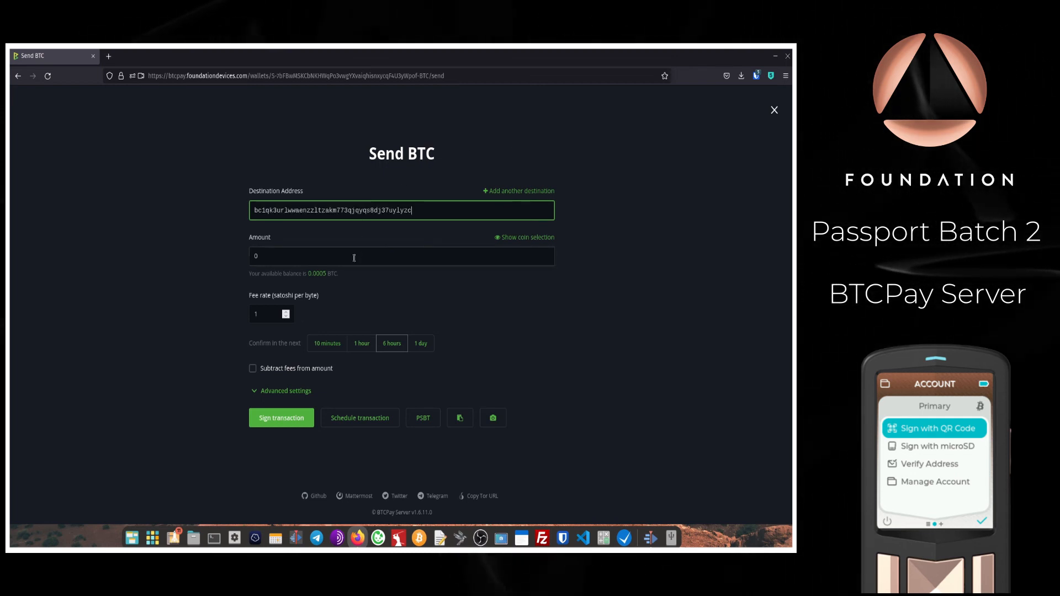
pyautogui.click(352, 259)
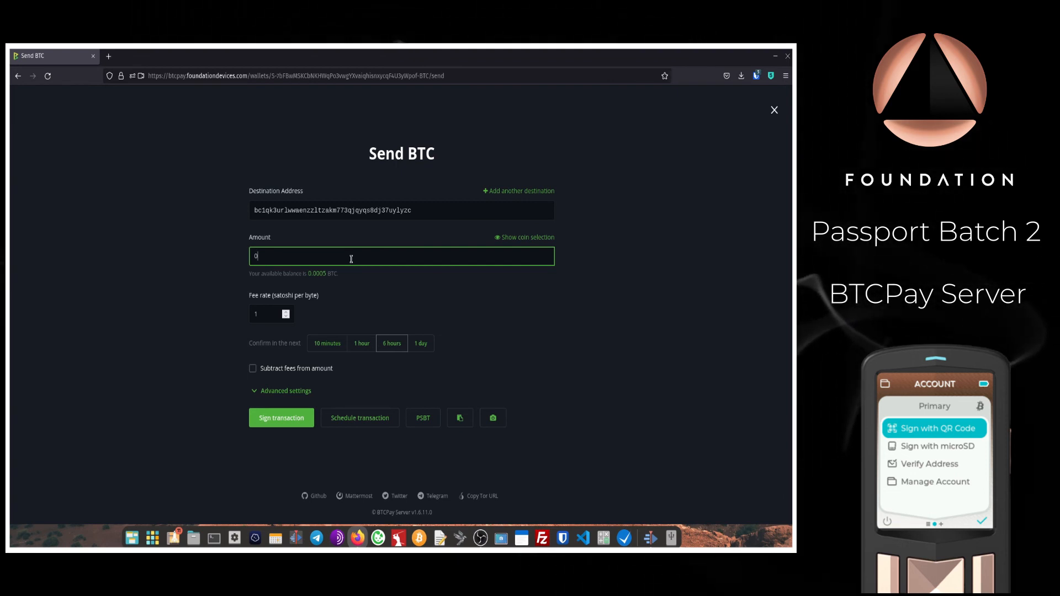
pyautogui.click(320, 275)
pyautogui.click(270, 319)
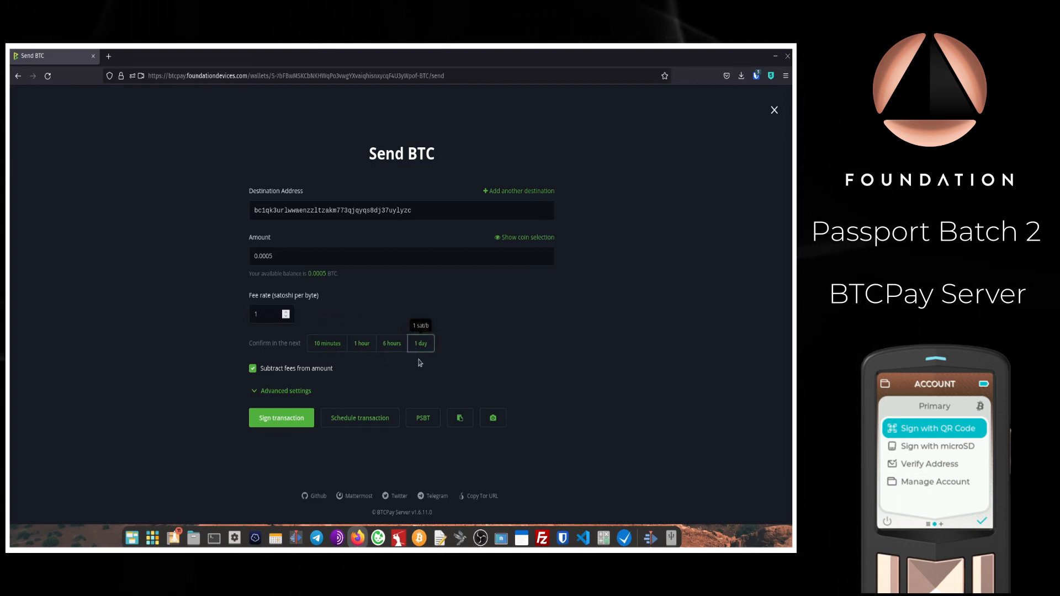
pyautogui.click(282, 419)
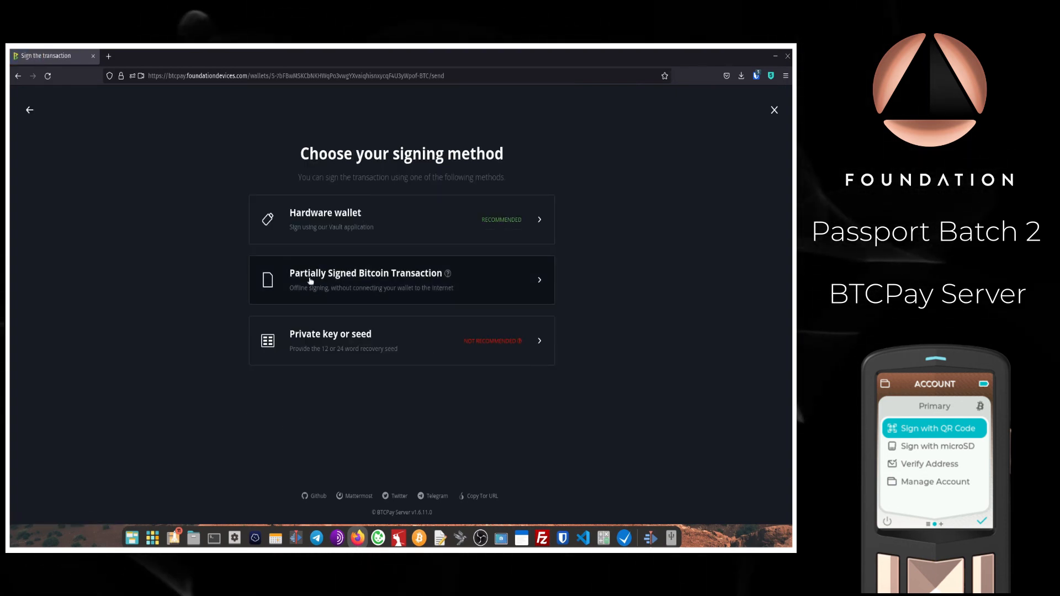
# Step: Pick Partially Signed Bitcoin Transaction for the 0.0005 BTC send and expand Export PSBT for signing
pyautogui.click(485, 285)
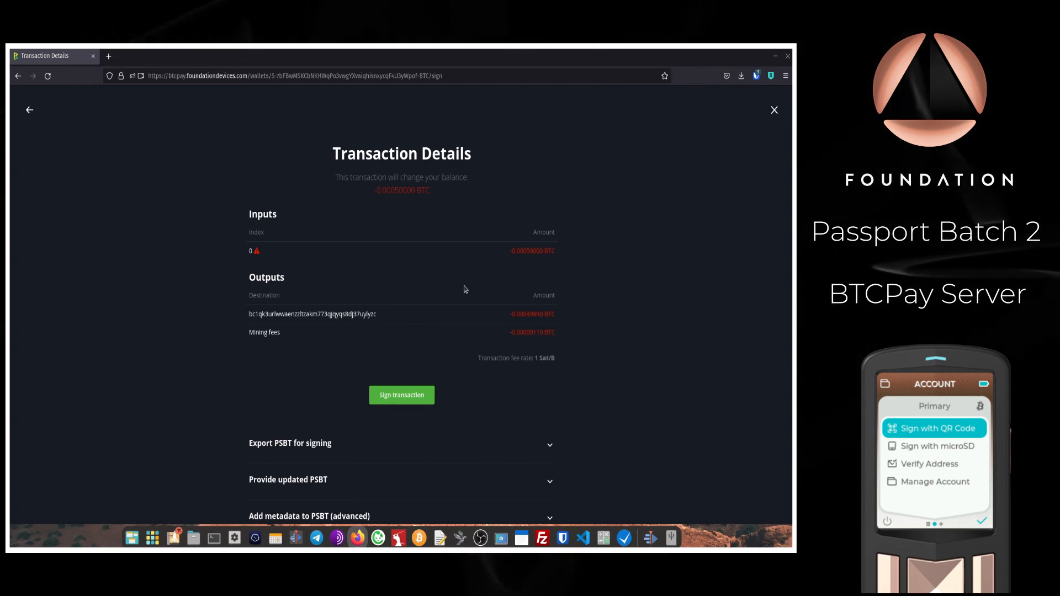
pyautogui.scroll(-3, 465, 293)
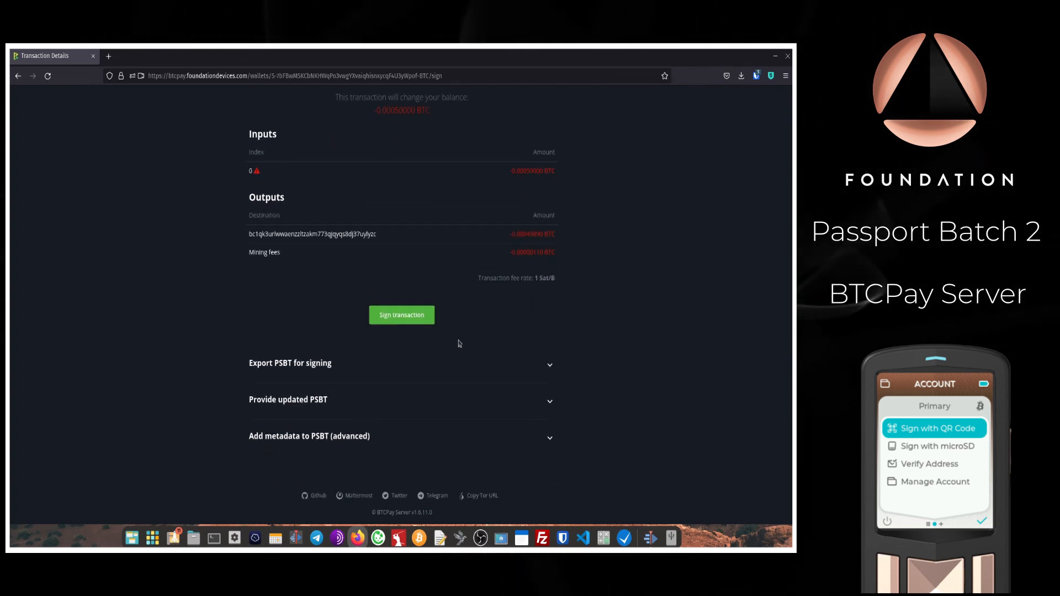
pyautogui.click(293, 364)
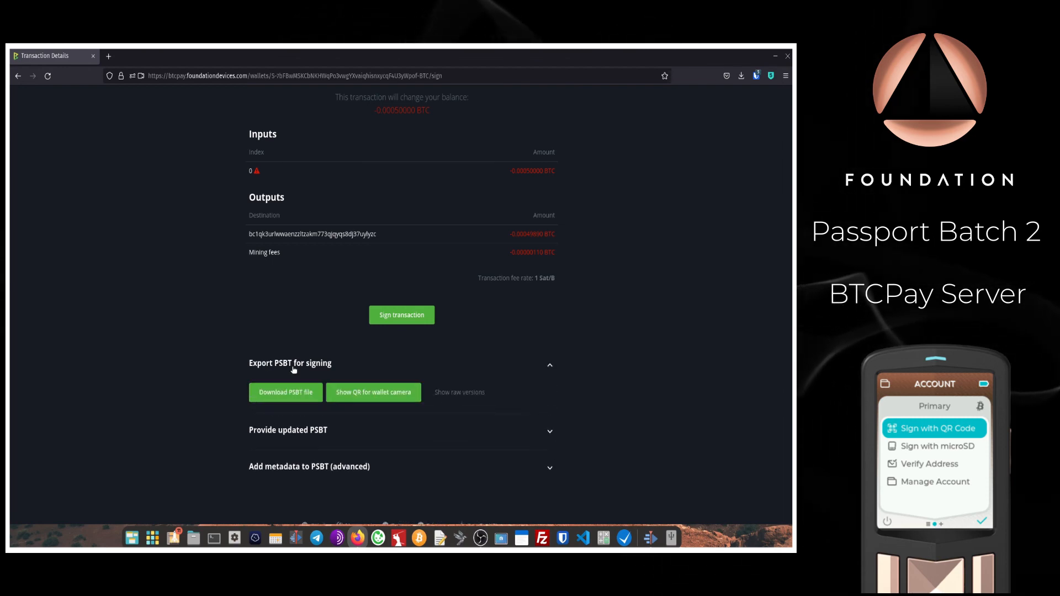
# Step: Show the PSBT as a QR code, scan back Passport's signed PSBT, and submit it
pyautogui.click(367, 394)
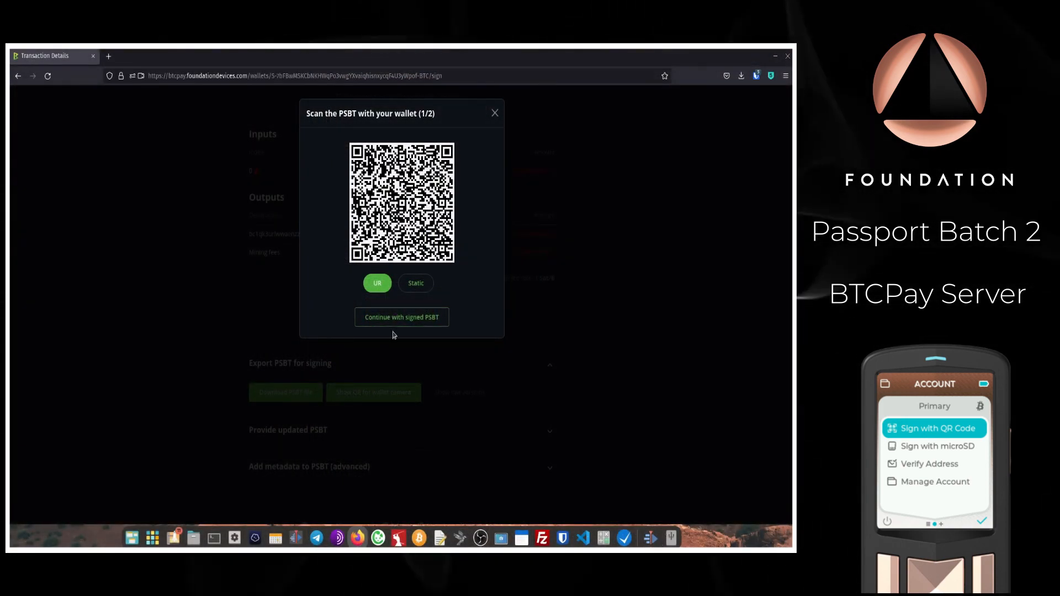
pyautogui.click(377, 317)
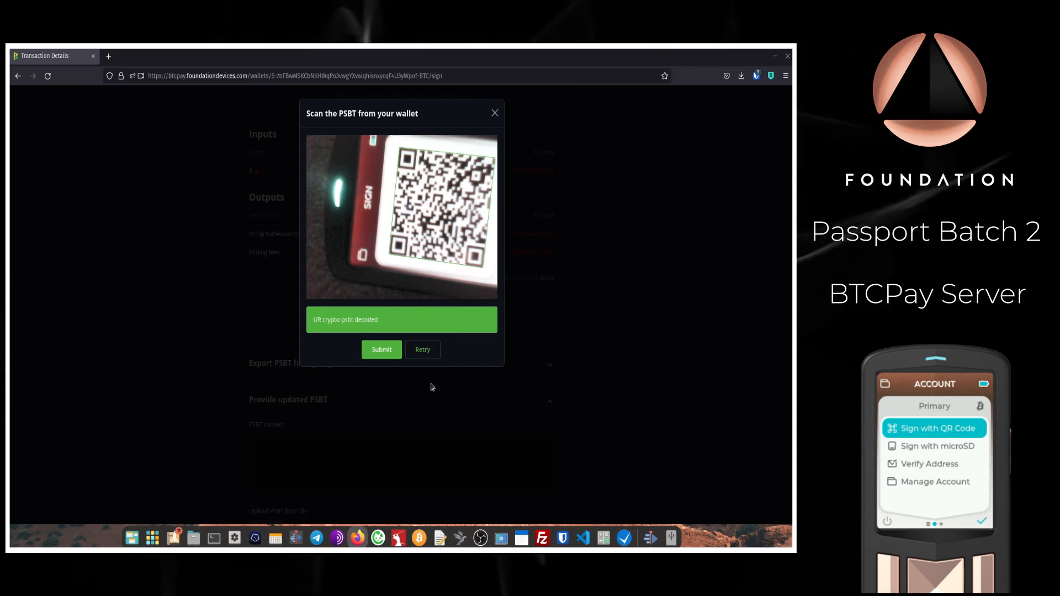
pyautogui.click(379, 356)
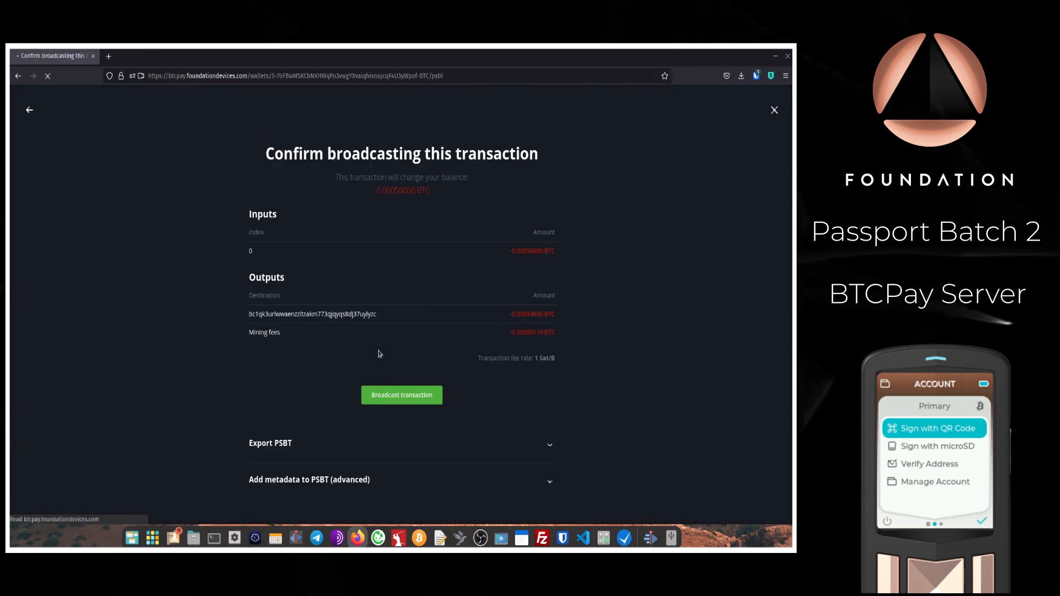